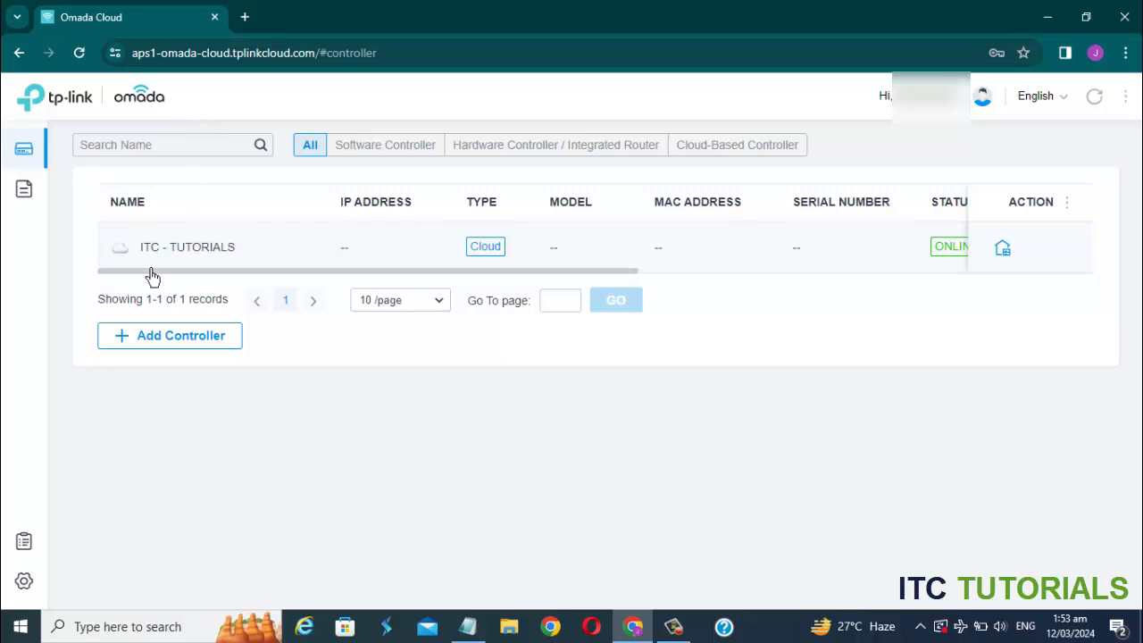
Launch the ITC - TUTORIALS cloud controller in a new tab
drag(308, 283, 422, 287)
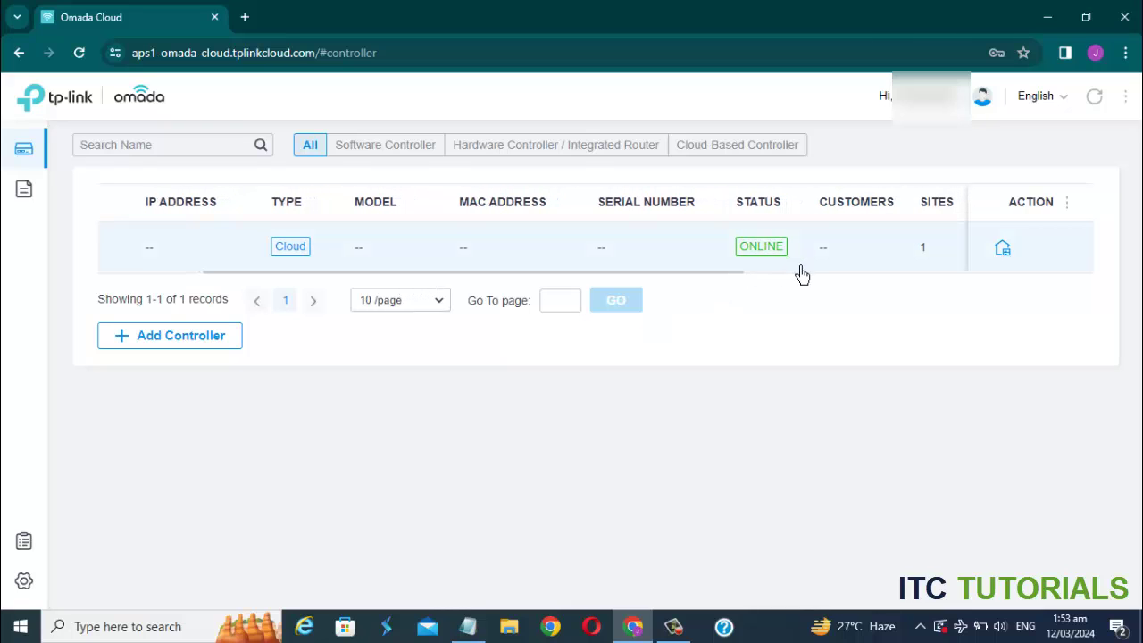
click(1003, 249)
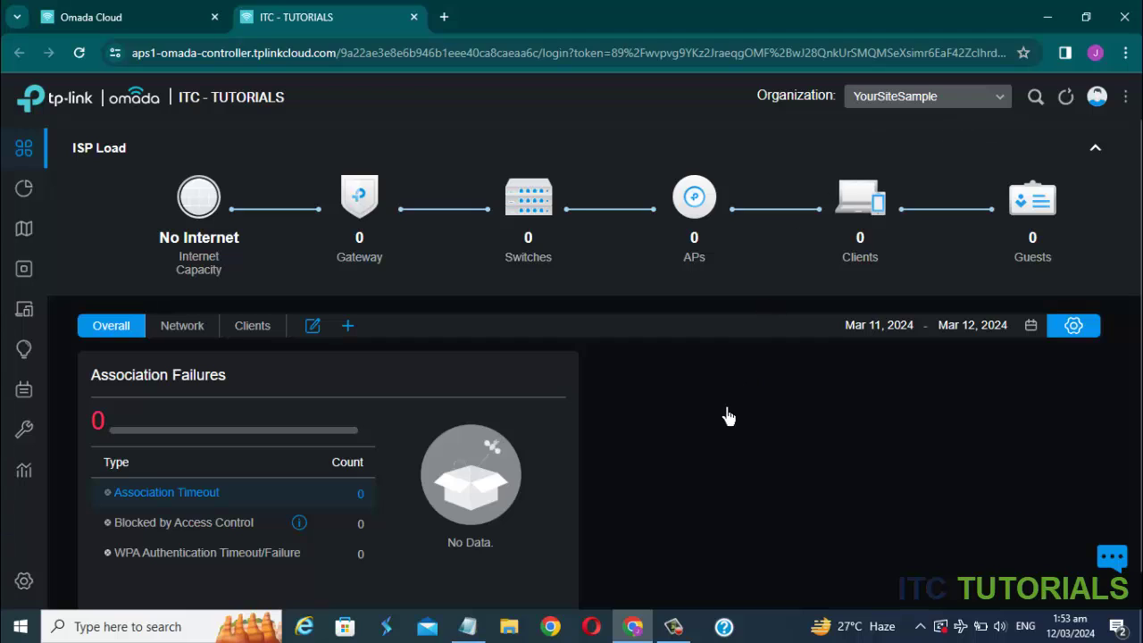
Go to Settings > Authentication > Portal and scroll the table to the Best Wifi Voucher row's Action column
click(25, 581)
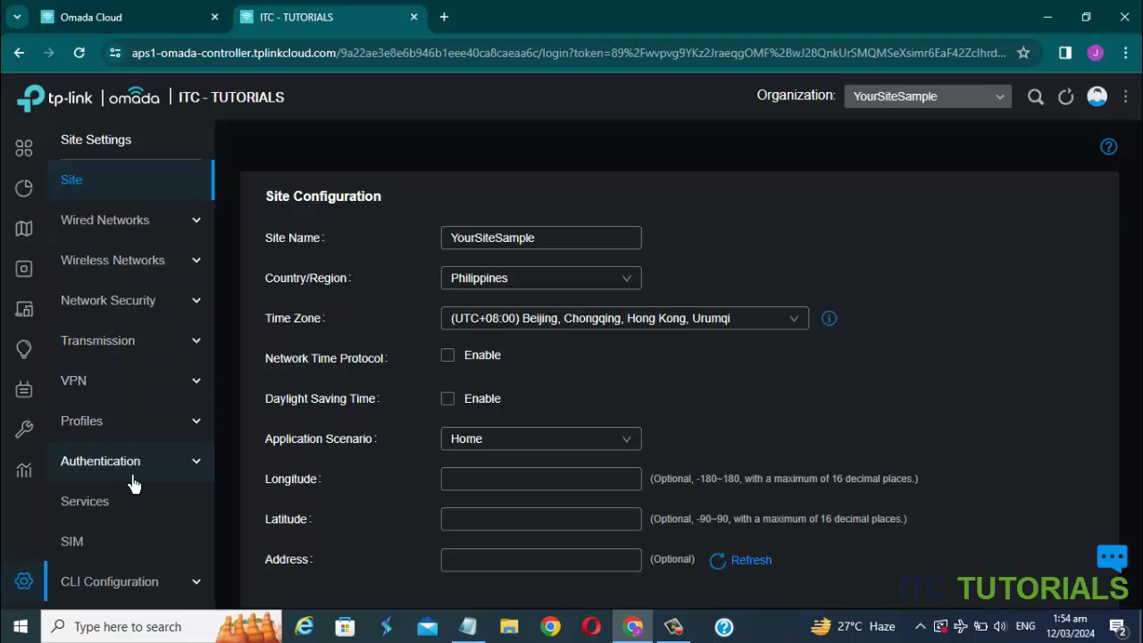
click(165, 482)
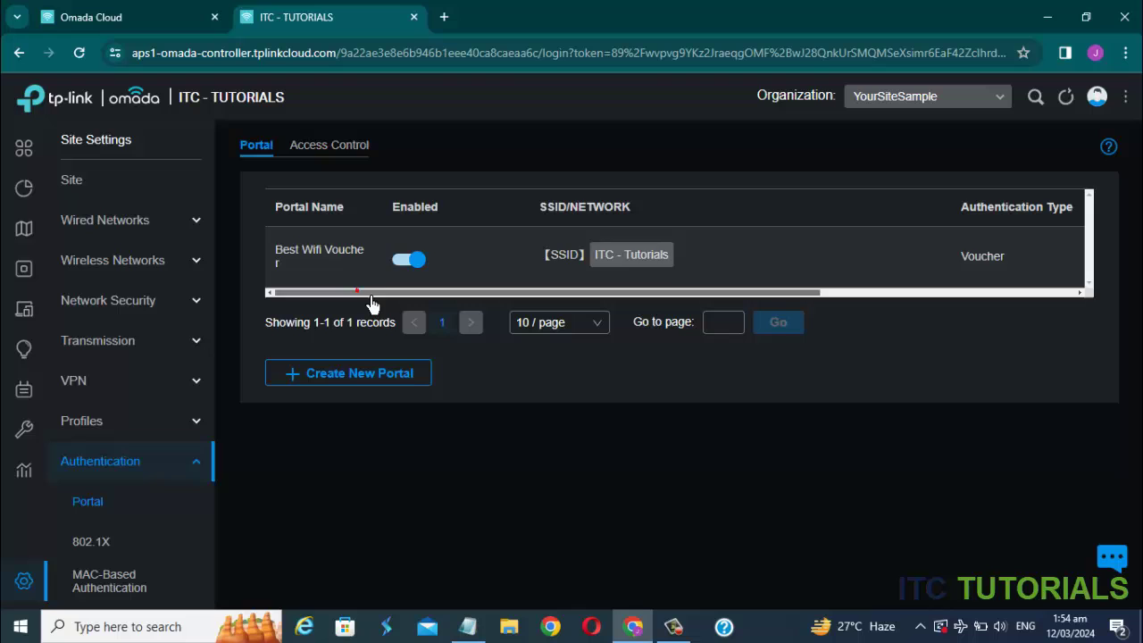
drag(373, 294, 629, 297)
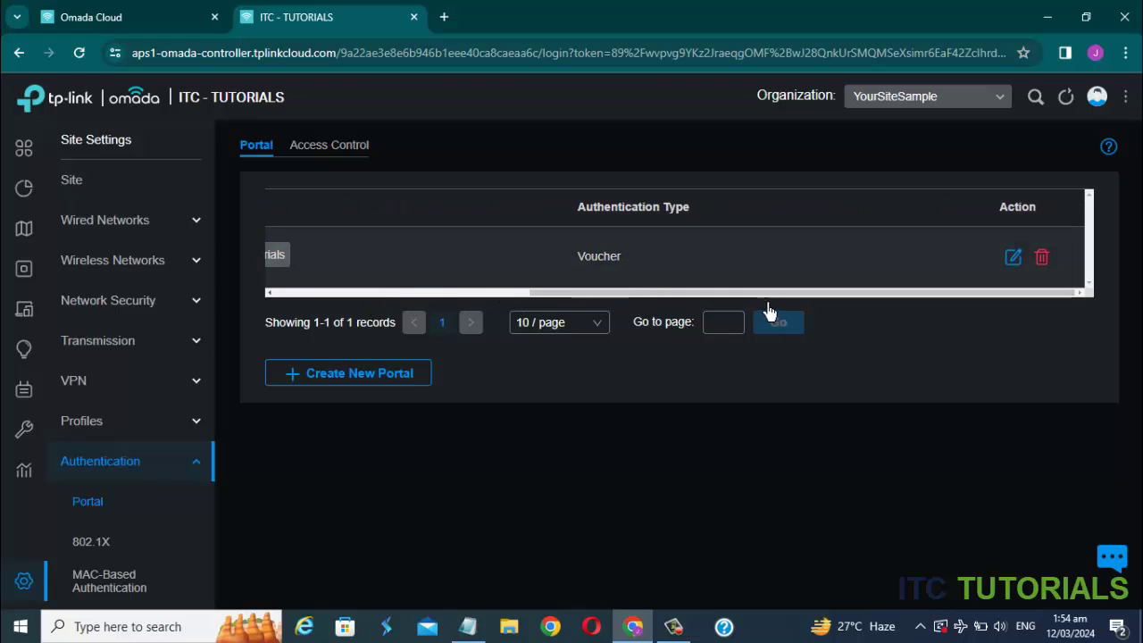
Rename the Best Wifi Voucher portal to 'Wifi Voucher login'
click(1025, 268)
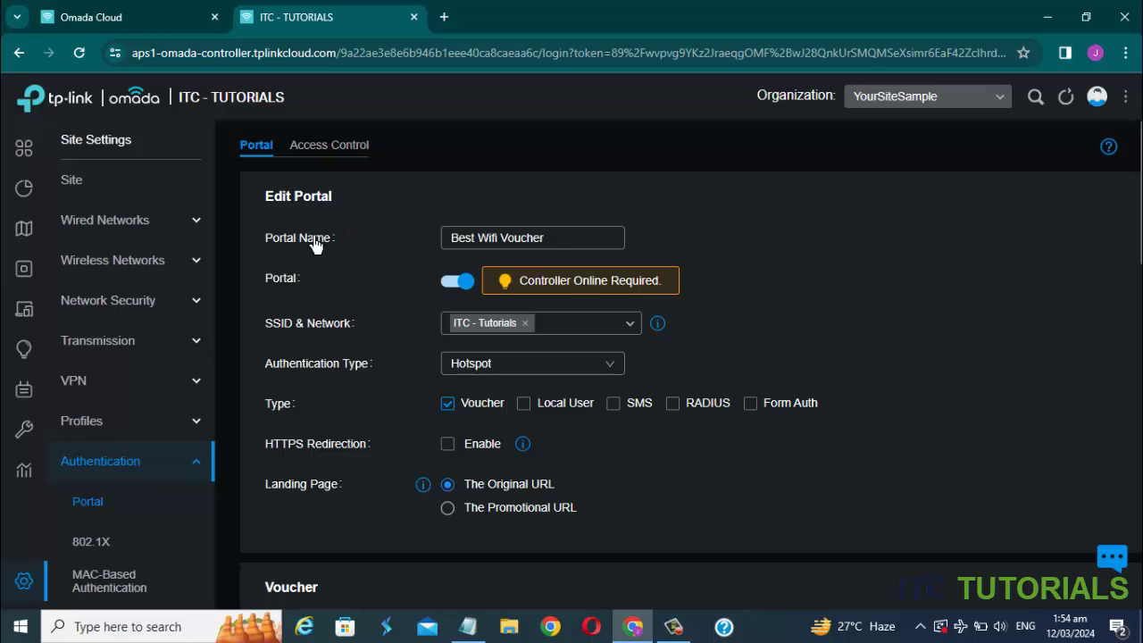
click(490, 246)
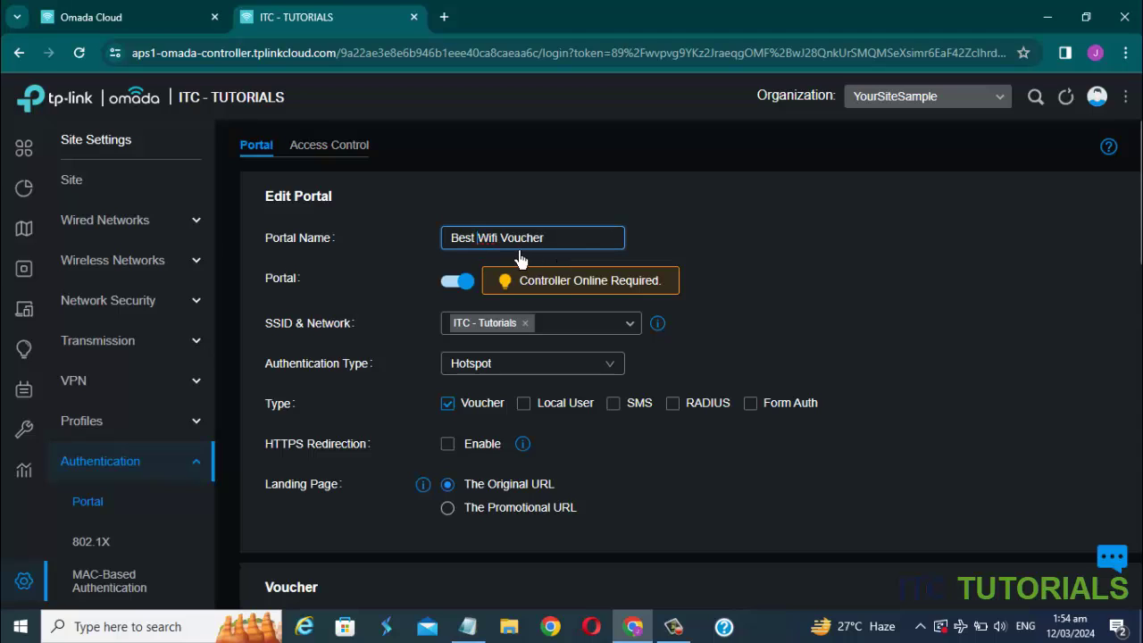
key(BackSpace)
key(BackSpace)
key(BackSpace)
key(BackSpace)
key(BackSpace)
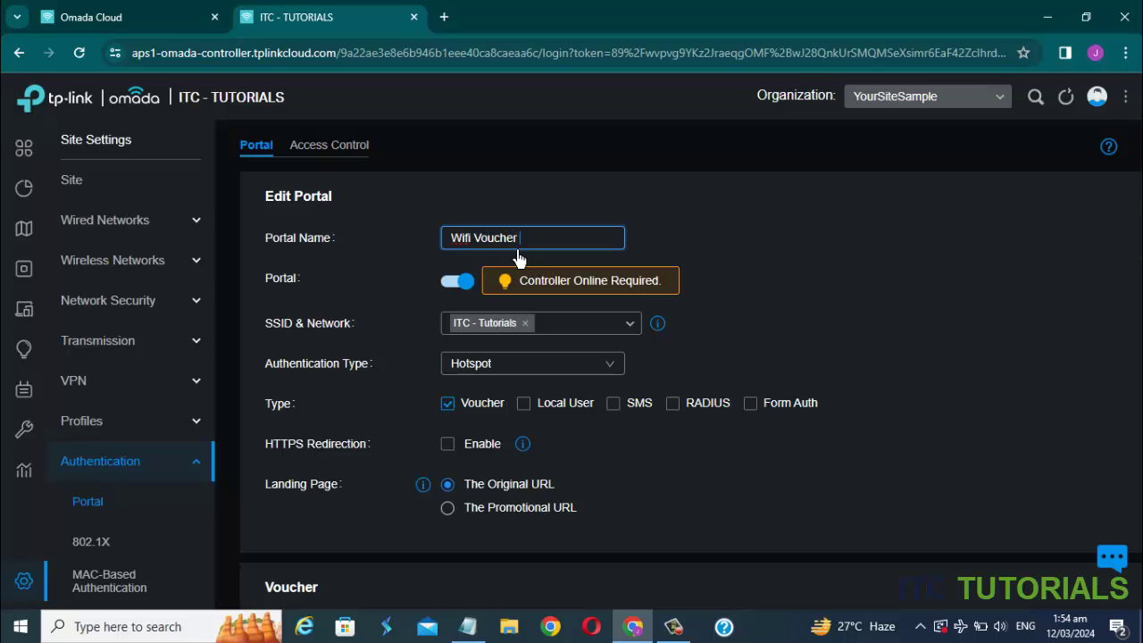
text(login)
click(703, 241)
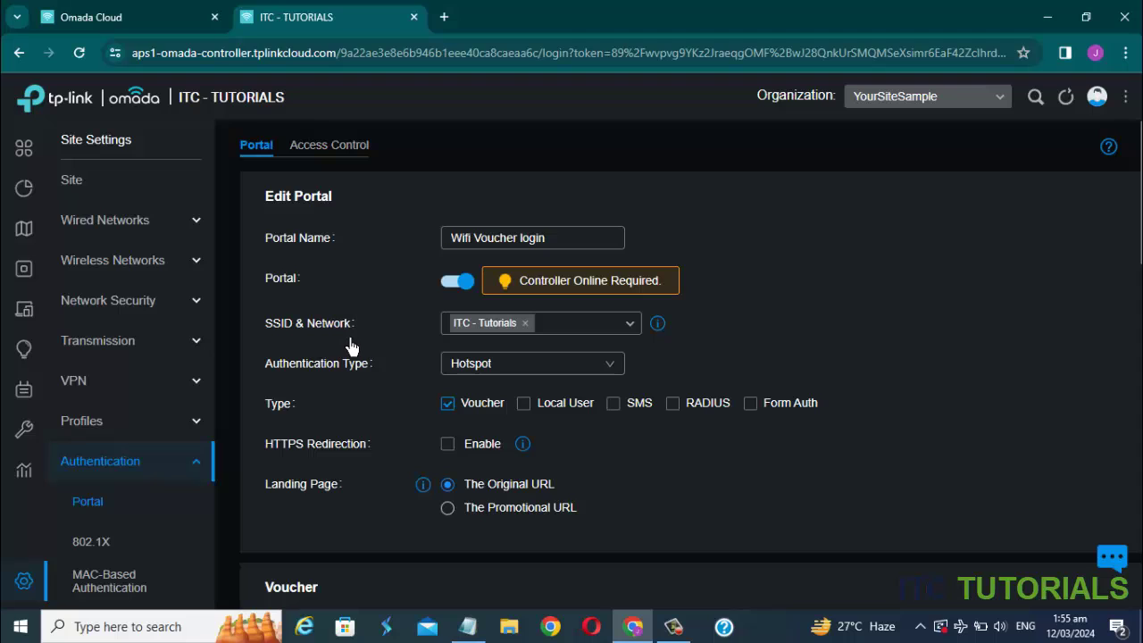
Check the portal's SSID & Network list, leaving ITC - Tutorials selected
click(646, 338)
click(646, 337)
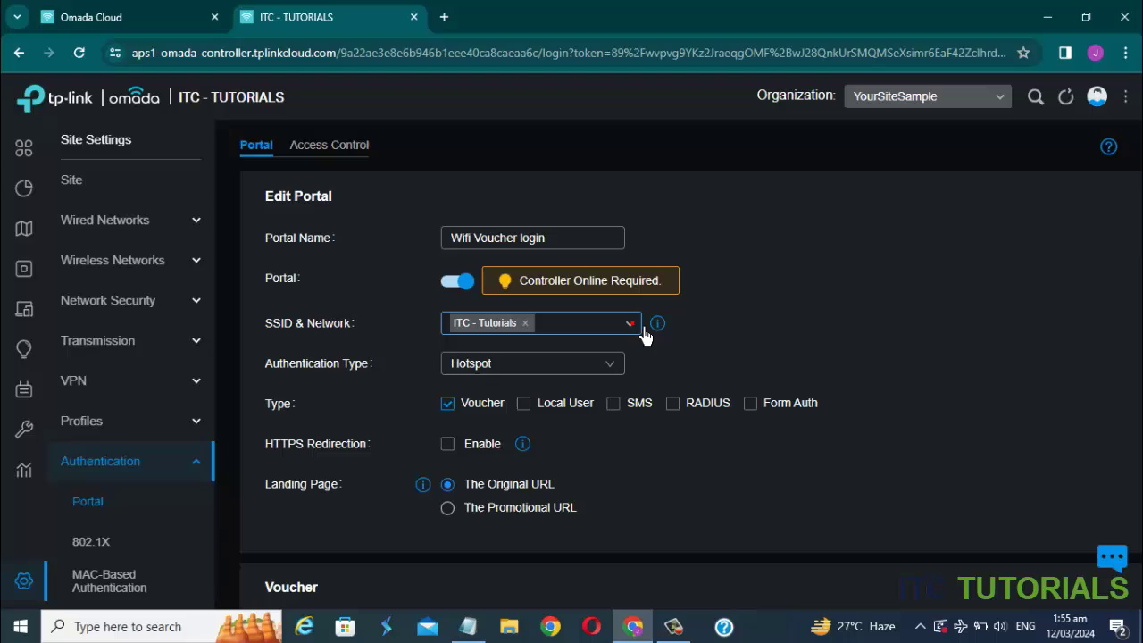
scroll(744, 341, down, 1)
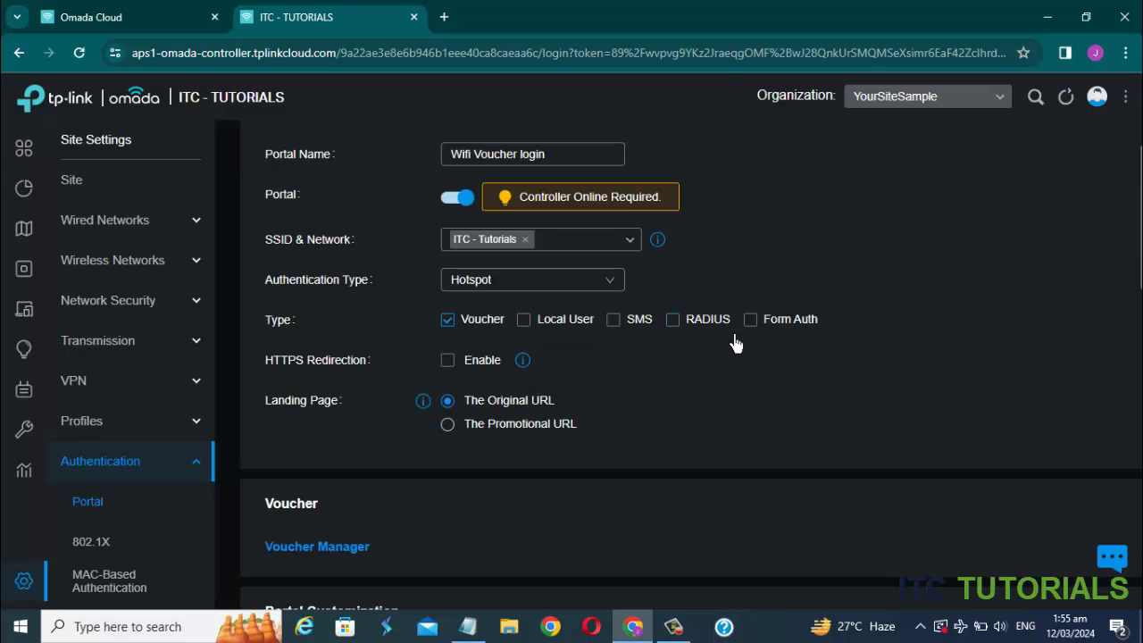
scroll(759, 370, up, 1)
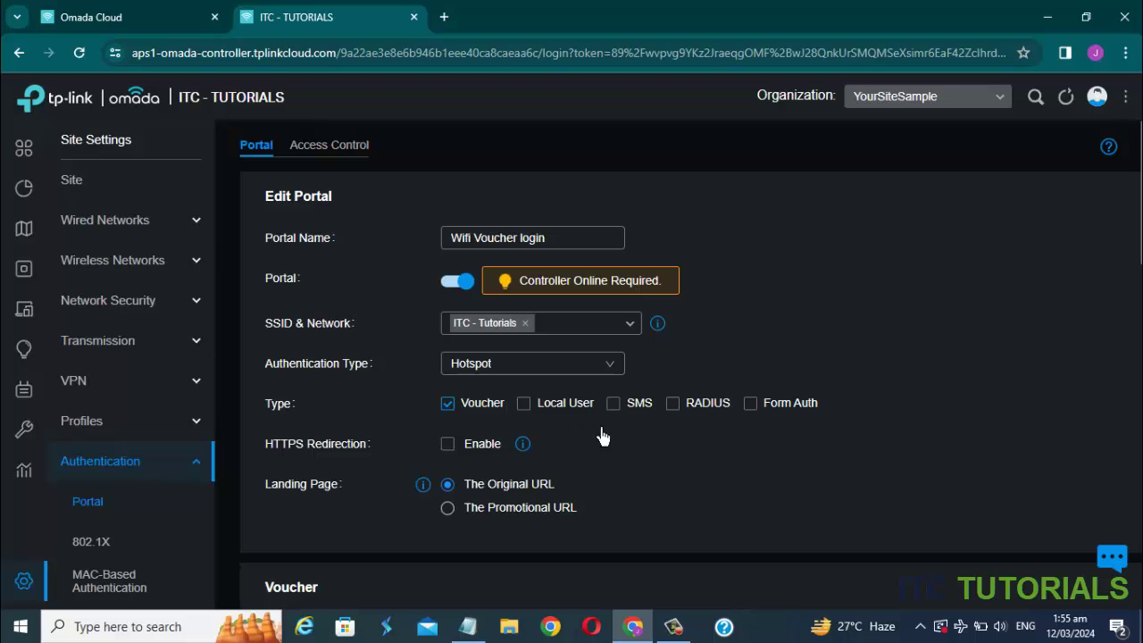
scroll(671, 465, down, 2)
scroll(673, 462, down, 1)
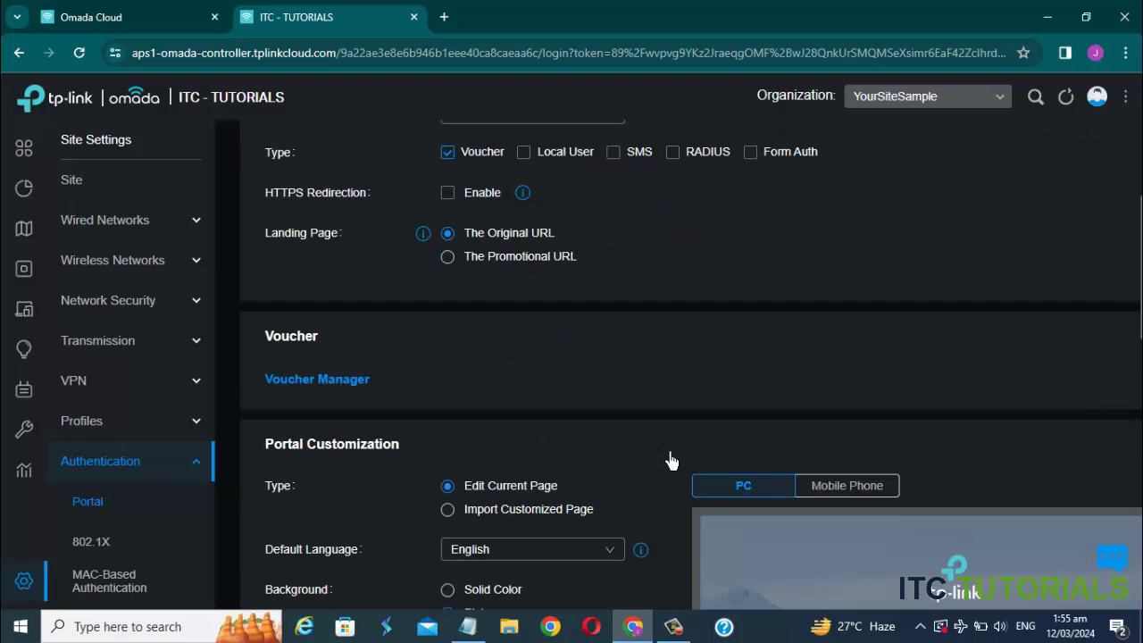
scroll(671, 447, down, 1)
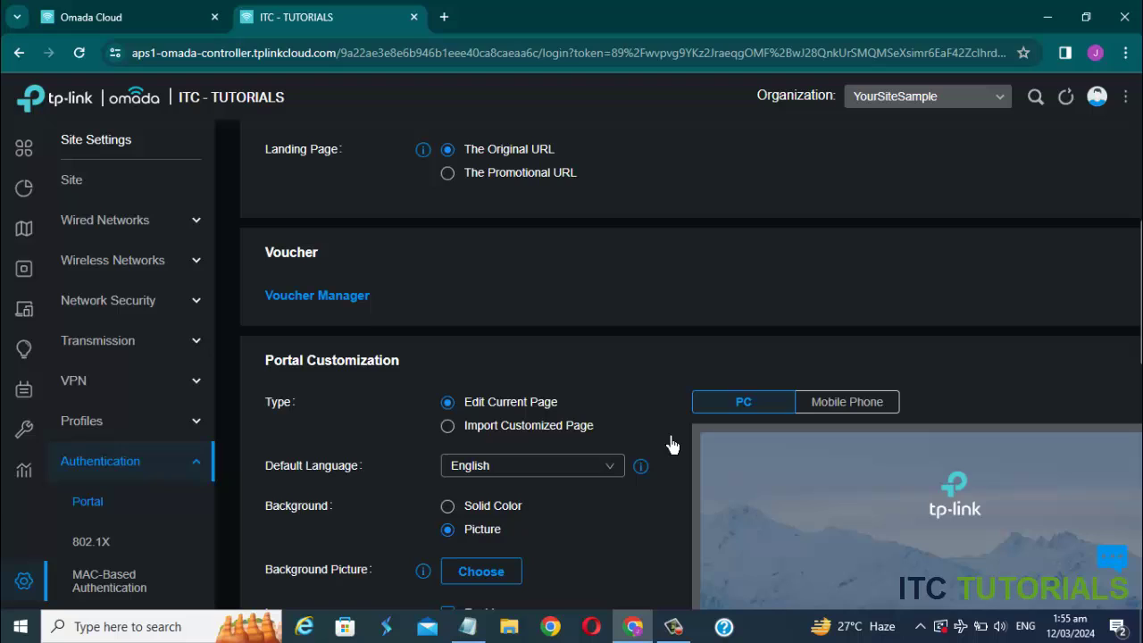
scroll(676, 444, down, 2)
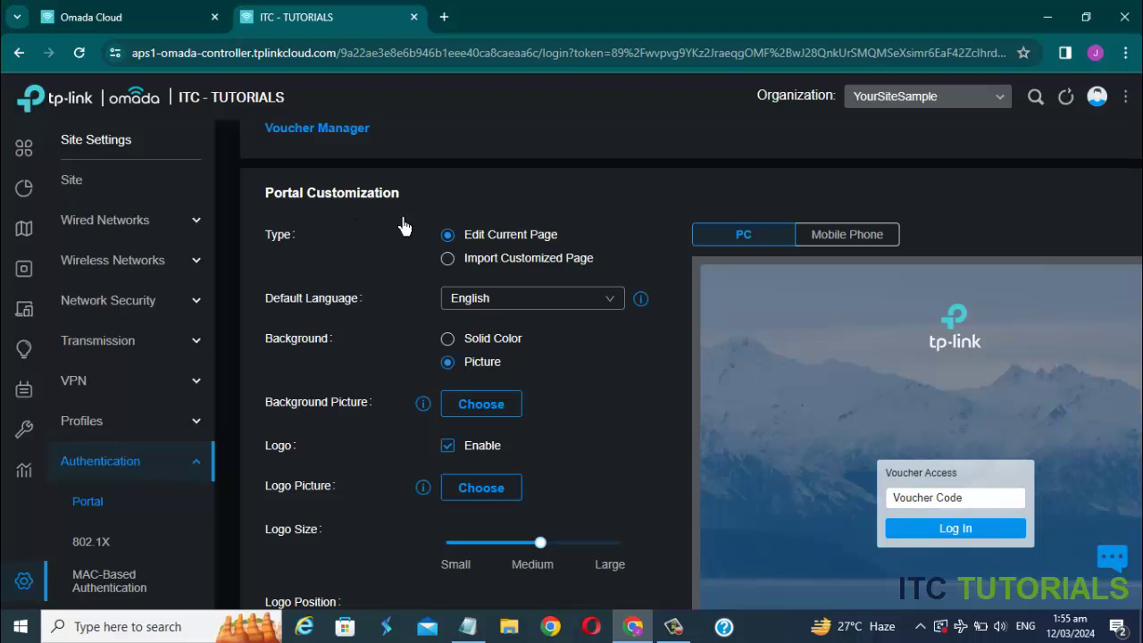
click(853, 246)
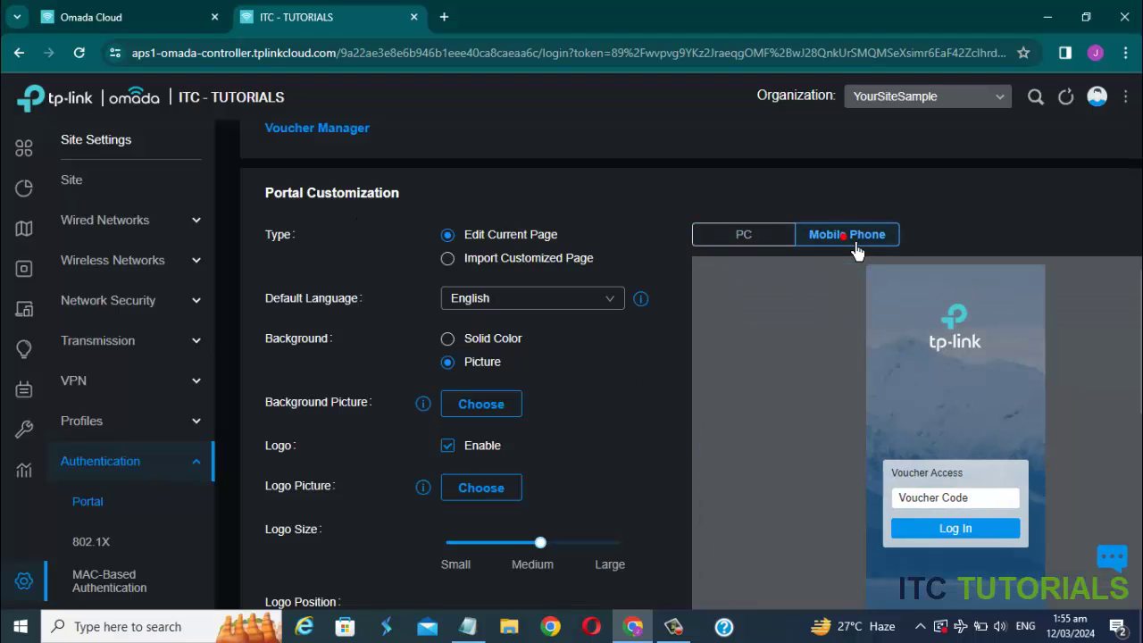
click(765, 236)
click(821, 240)
click(448, 258)
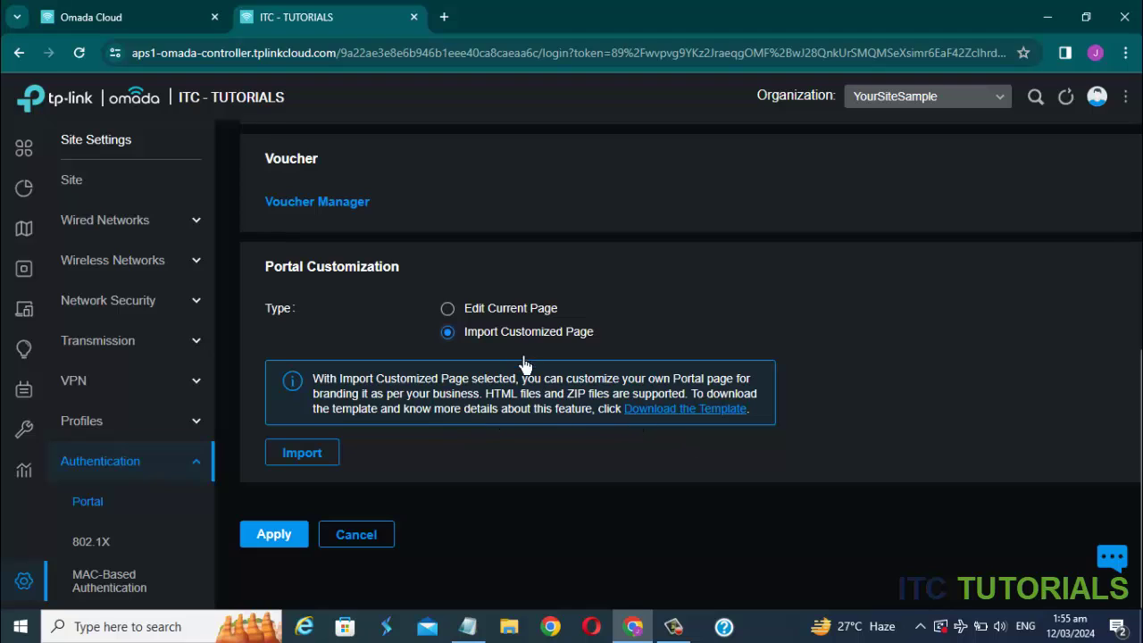
Set the page background to Solid Color, red b40a0a at 99% opacity
click(447, 309)
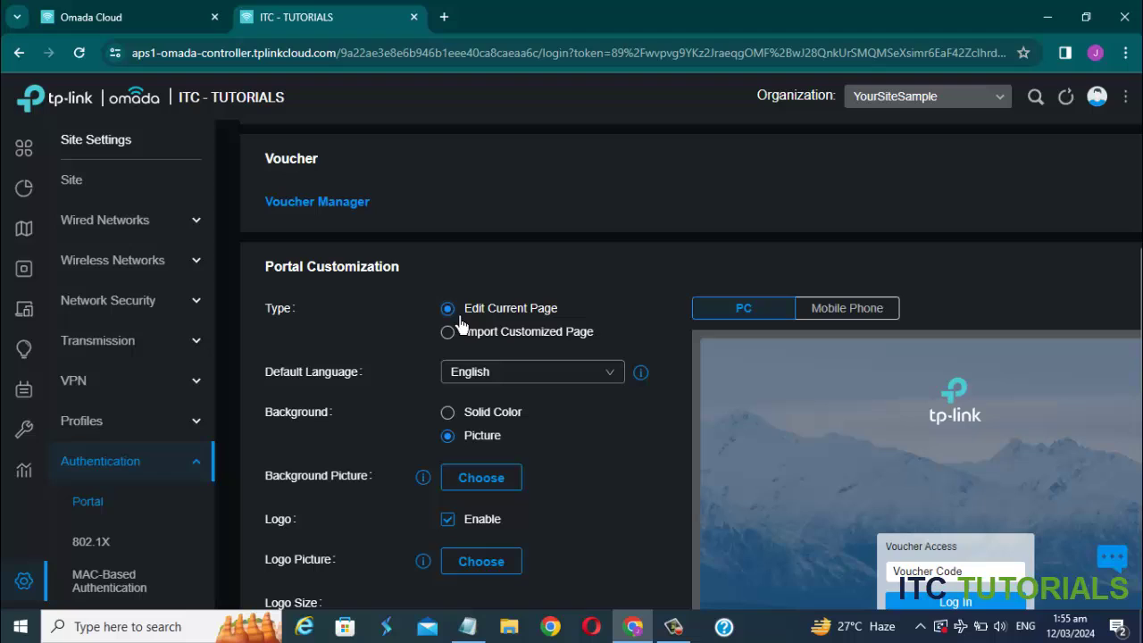
scroll(675, 439, down, 1)
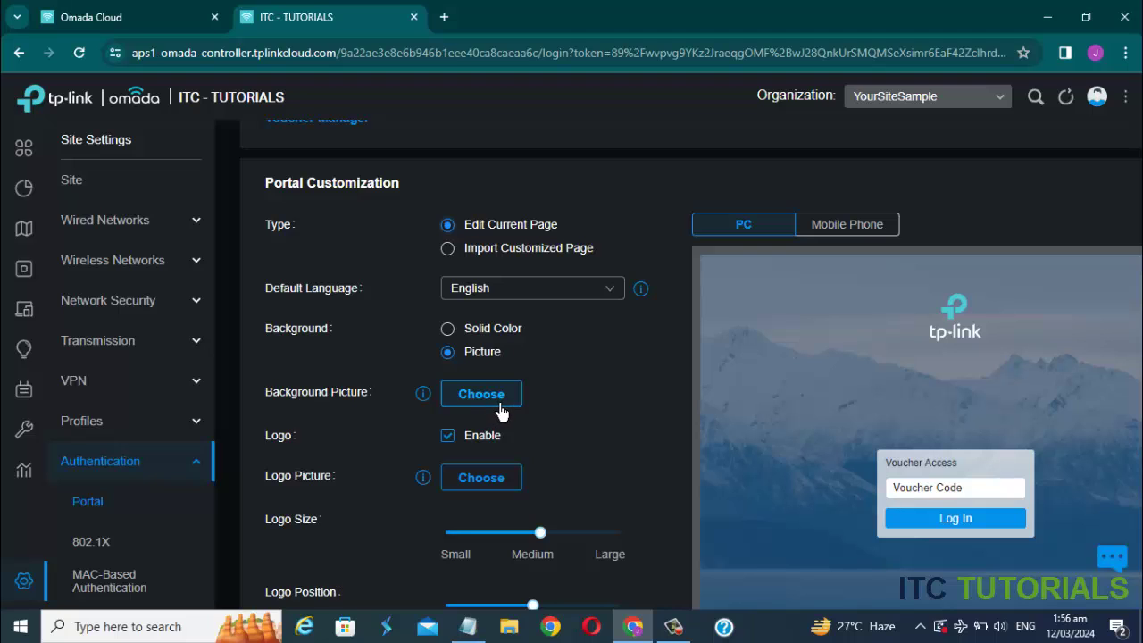
click(457, 335)
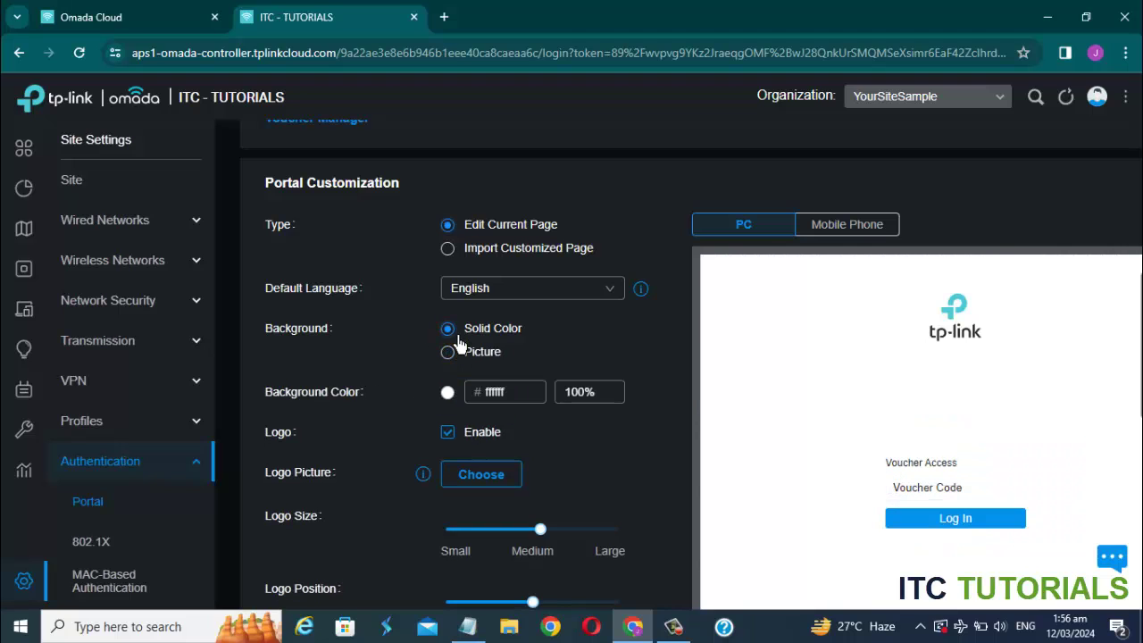
click(472, 399)
click(616, 399)
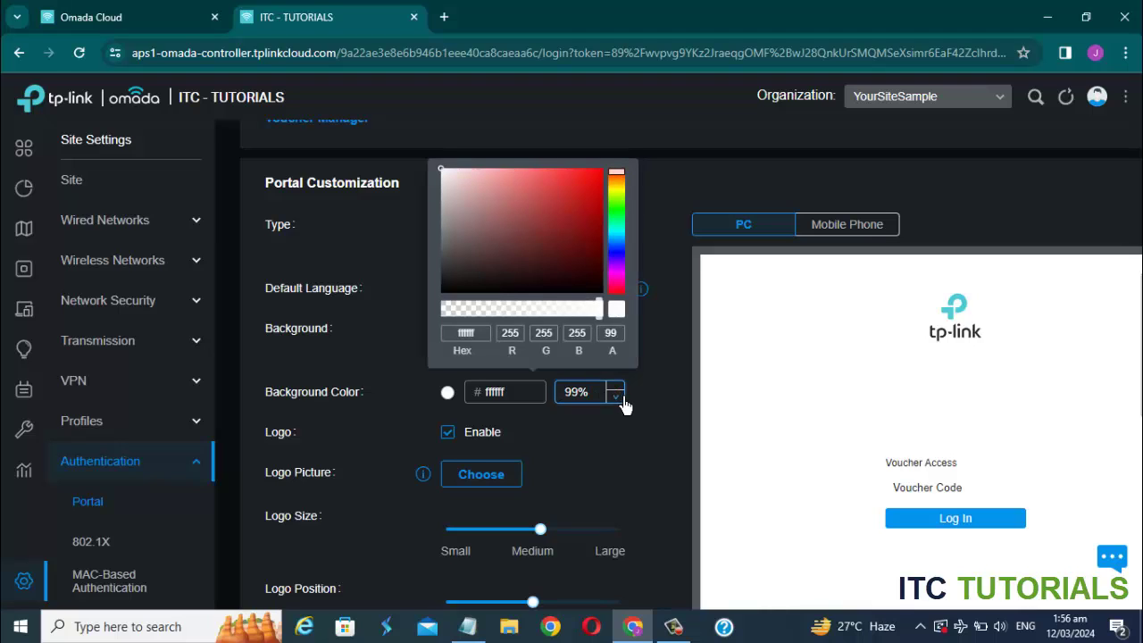
click(604, 212)
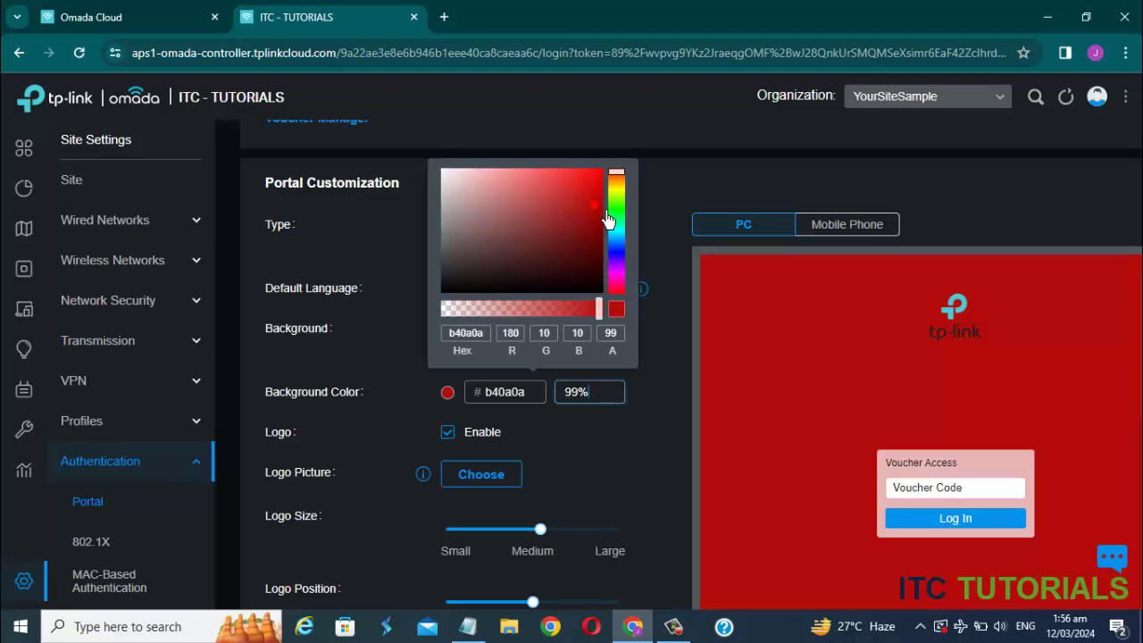
triple_click(665, 418)
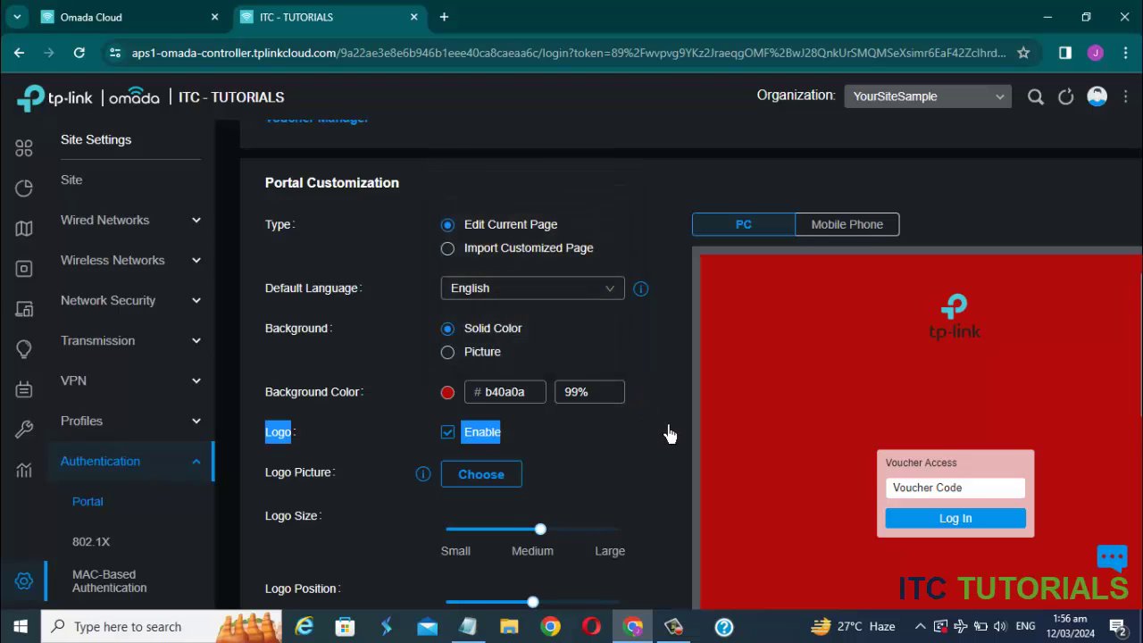
Turn off the logo on the portal page
scroll(669, 435, down, 1)
click(675, 391)
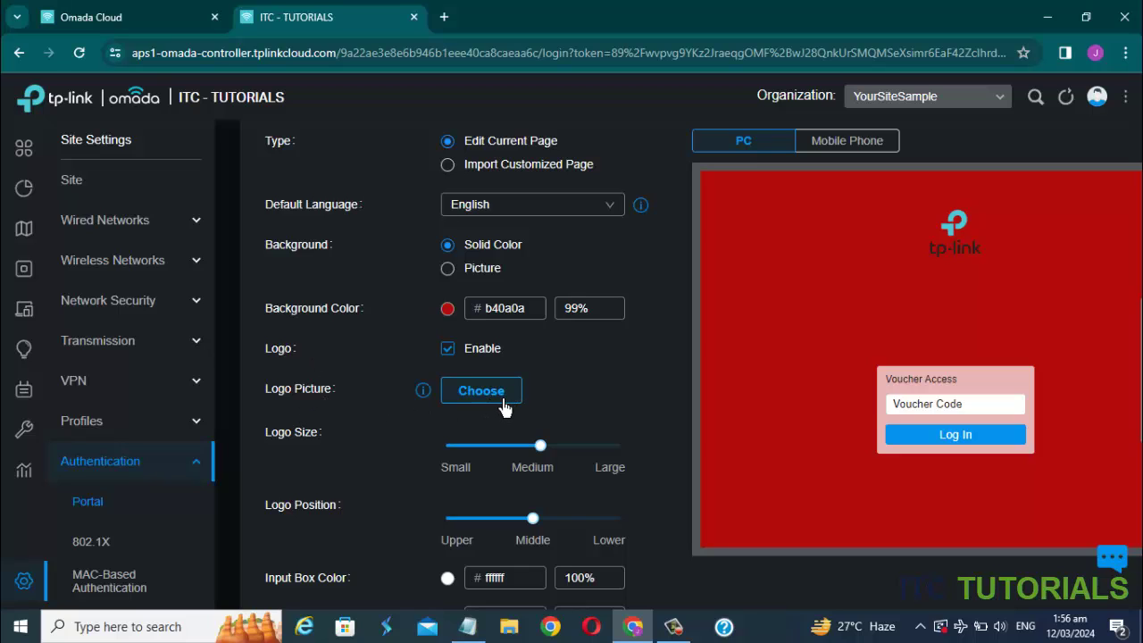
click(457, 356)
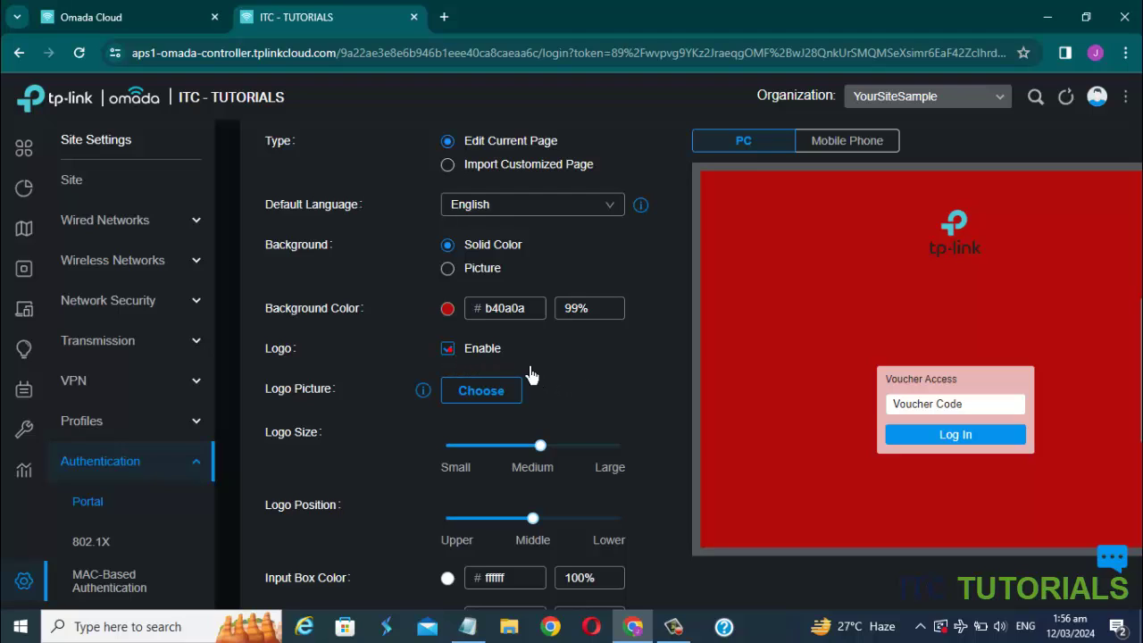
click(461, 355)
click(460, 356)
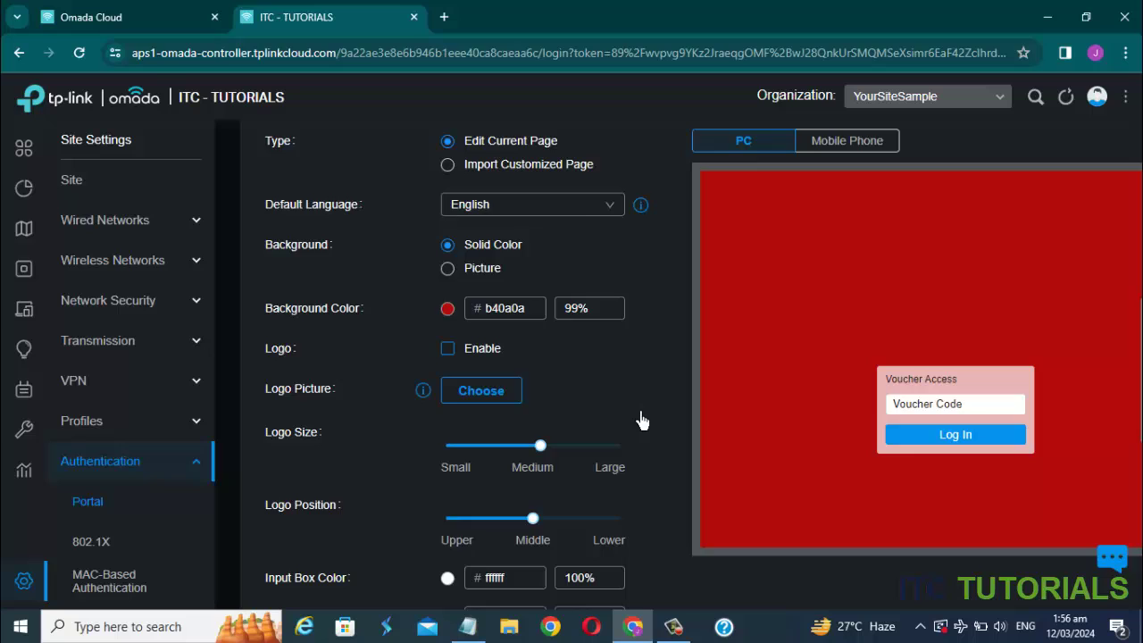
scroll(639, 422, down, 1)
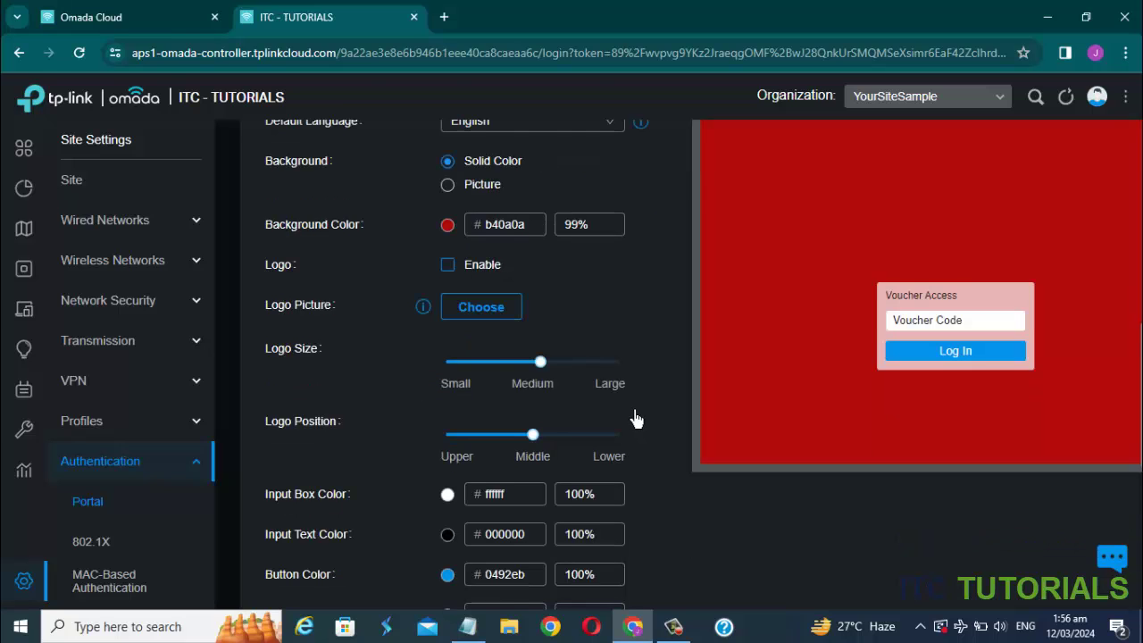
scroll(635, 420, down, 1)
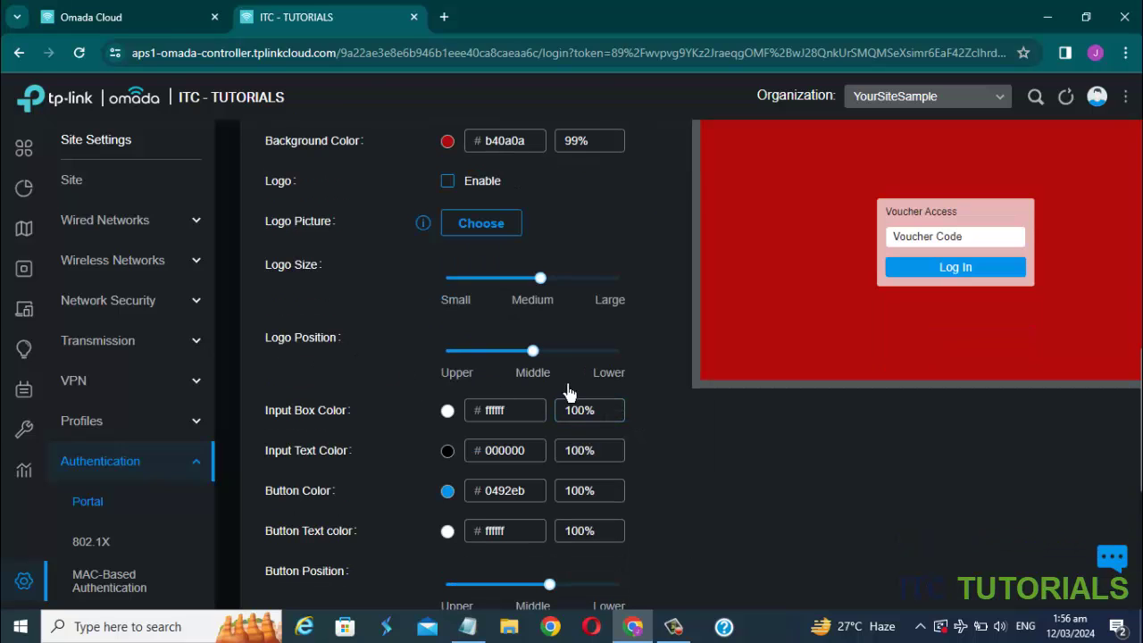
scroll(637, 417, down, 1)
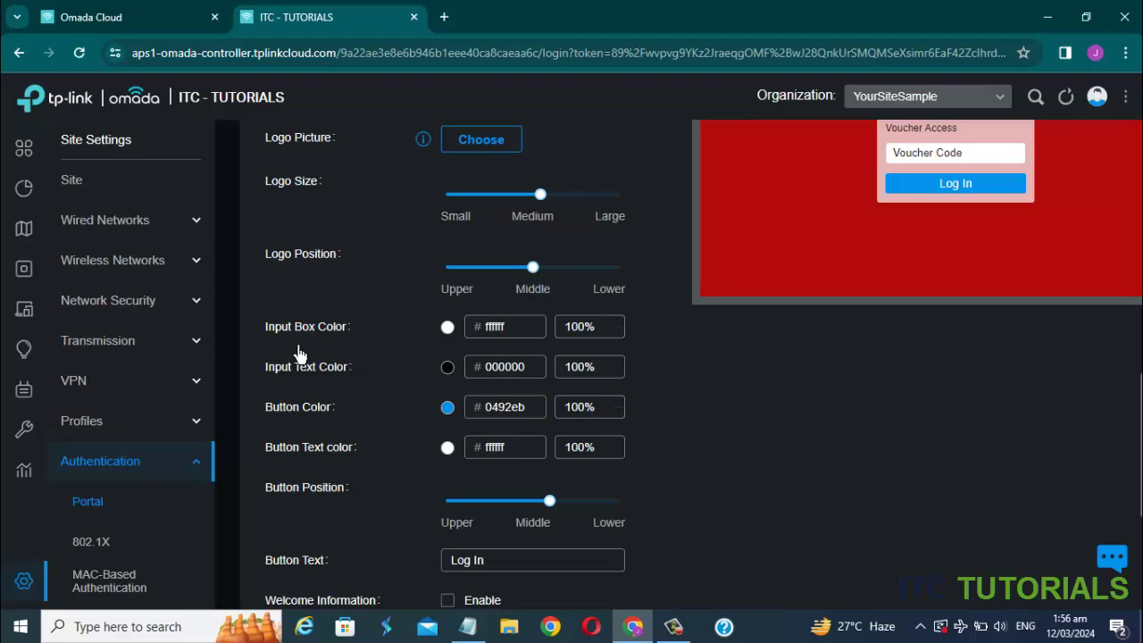
scroll(326, 375, up, 1)
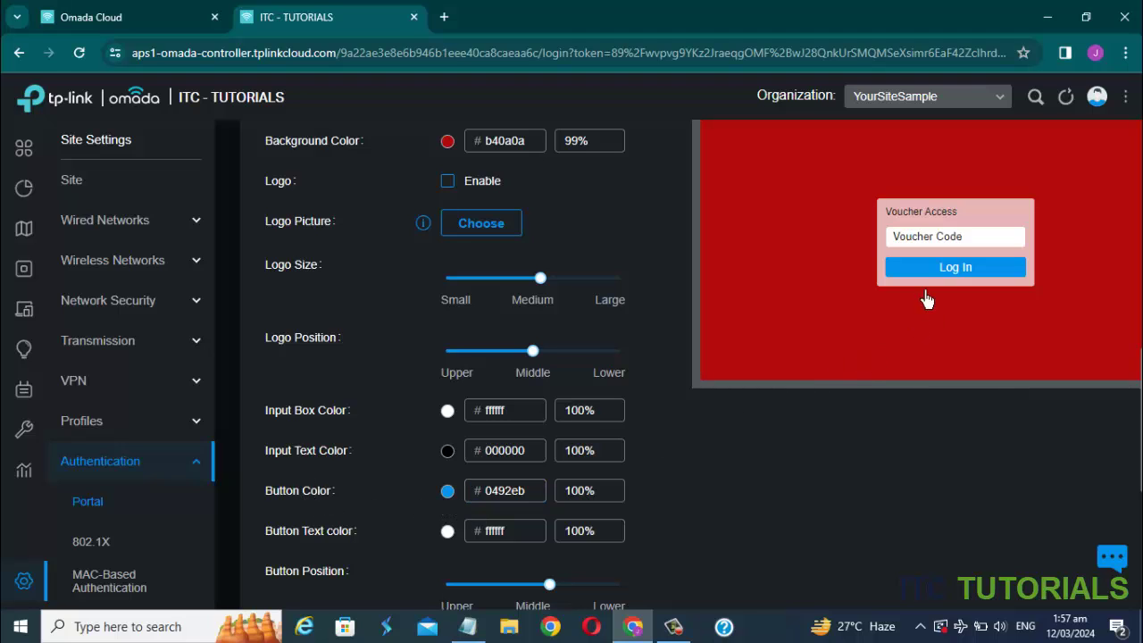
Change the Log In button colour to bright red f80c1f
click(628, 503)
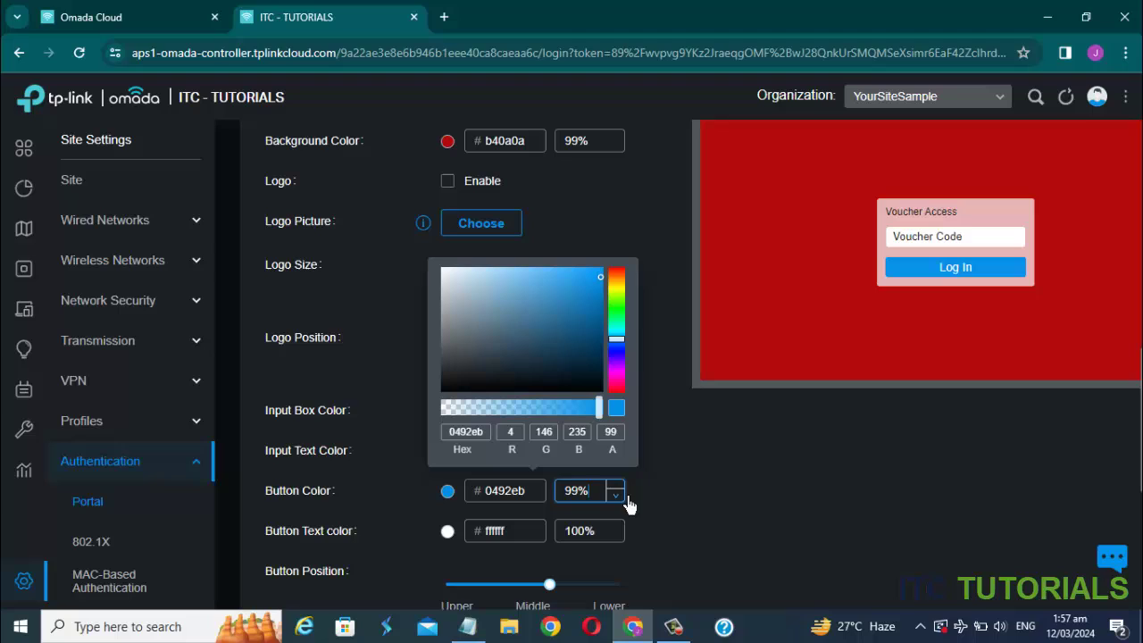
click(625, 388)
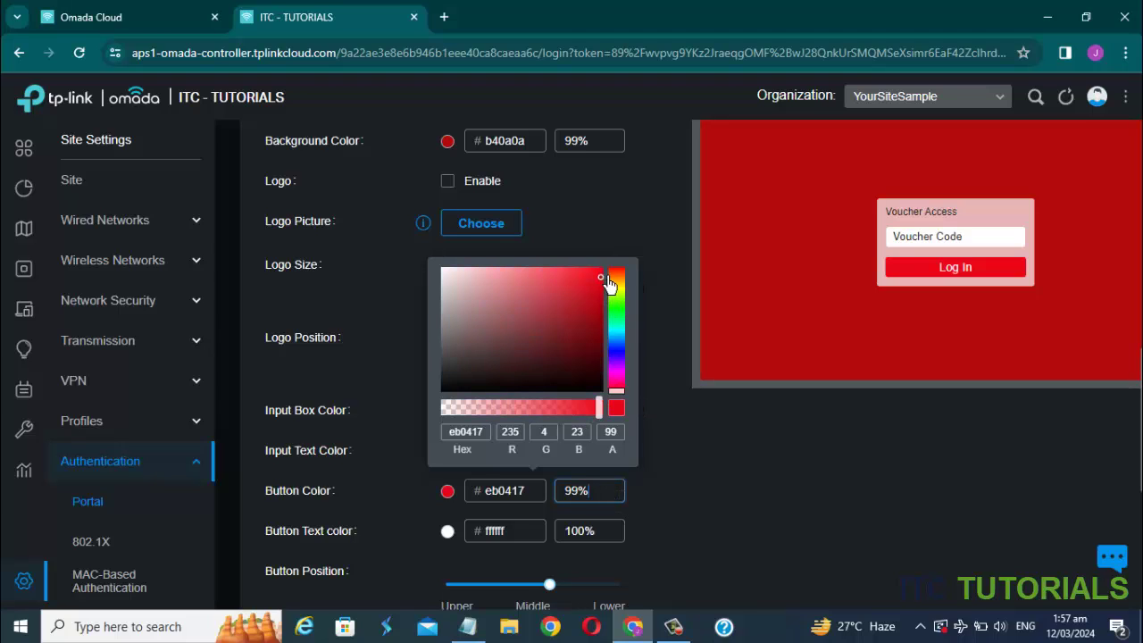
click(596, 269)
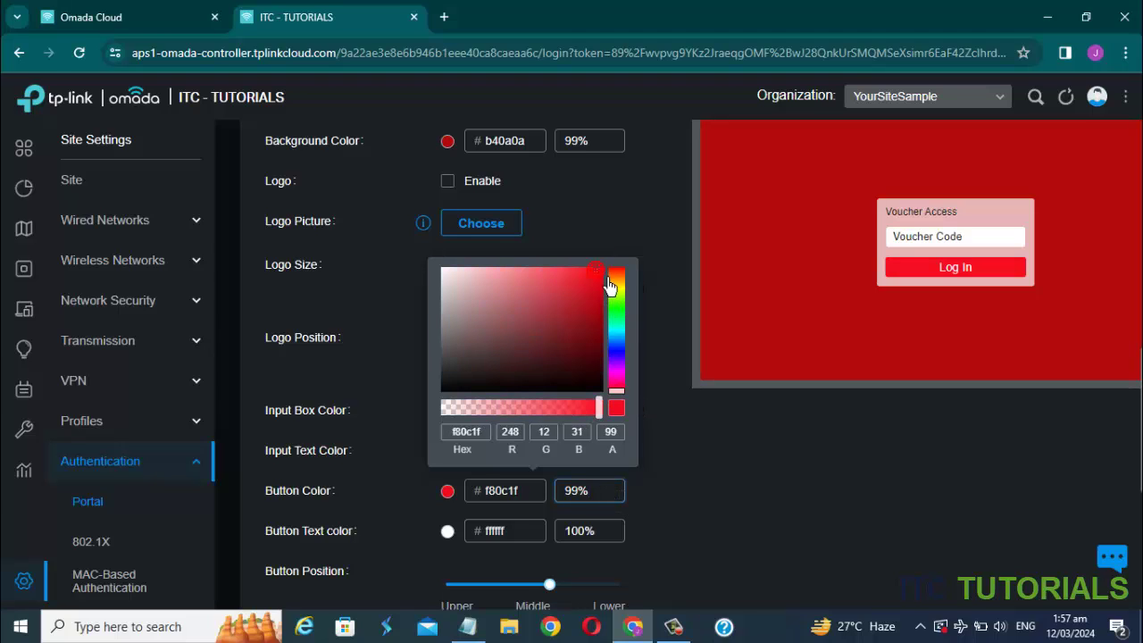
click(671, 357)
scroll(741, 354, up, 1)
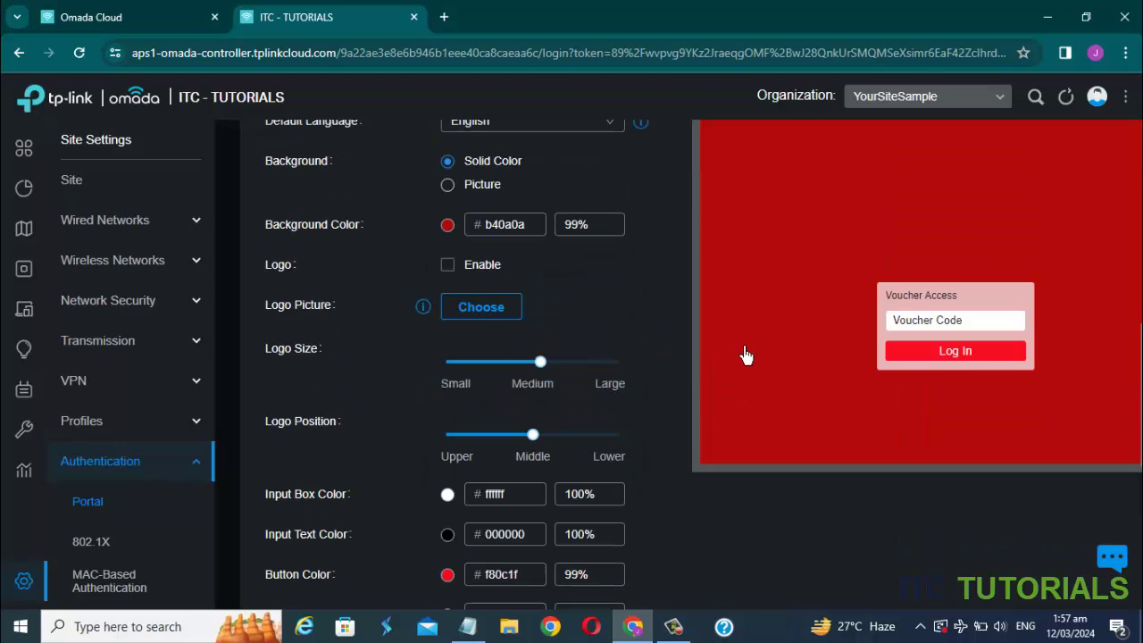
scroll(625, 460, down, 2)
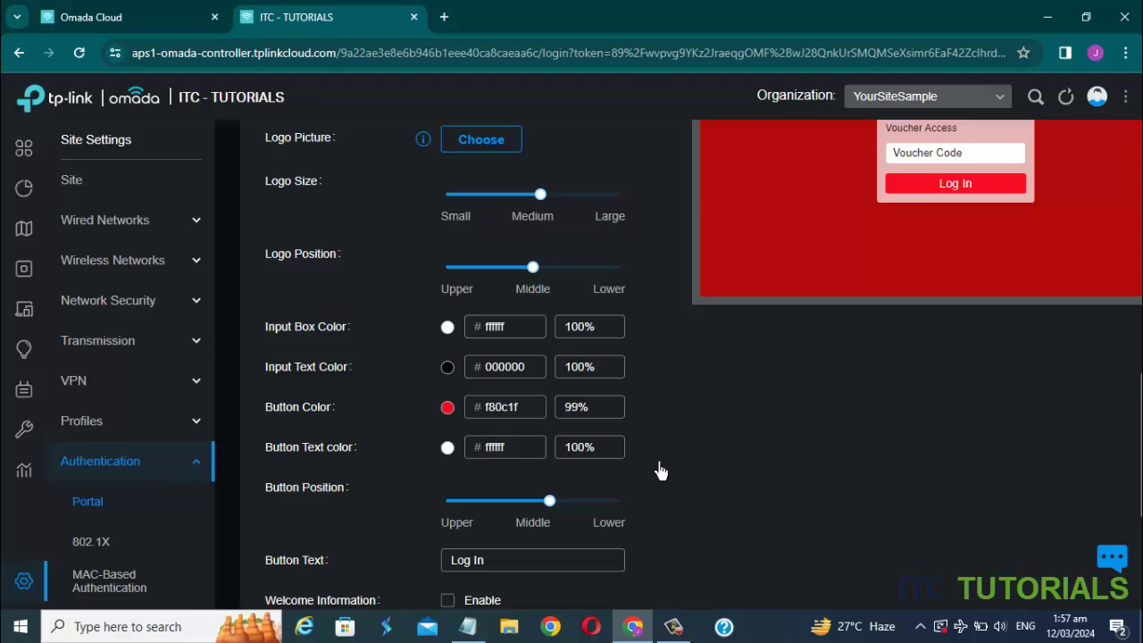
scroll(661, 471, down, 1)
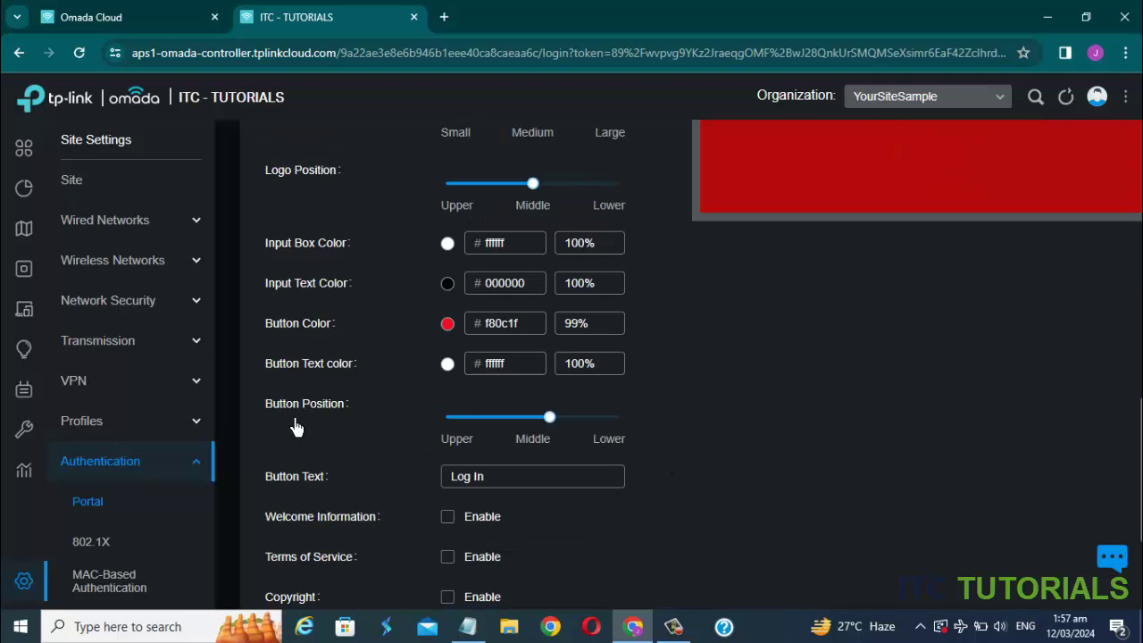
scroll(760, 461, up, 2)
scroll(750, 466, down, 1)
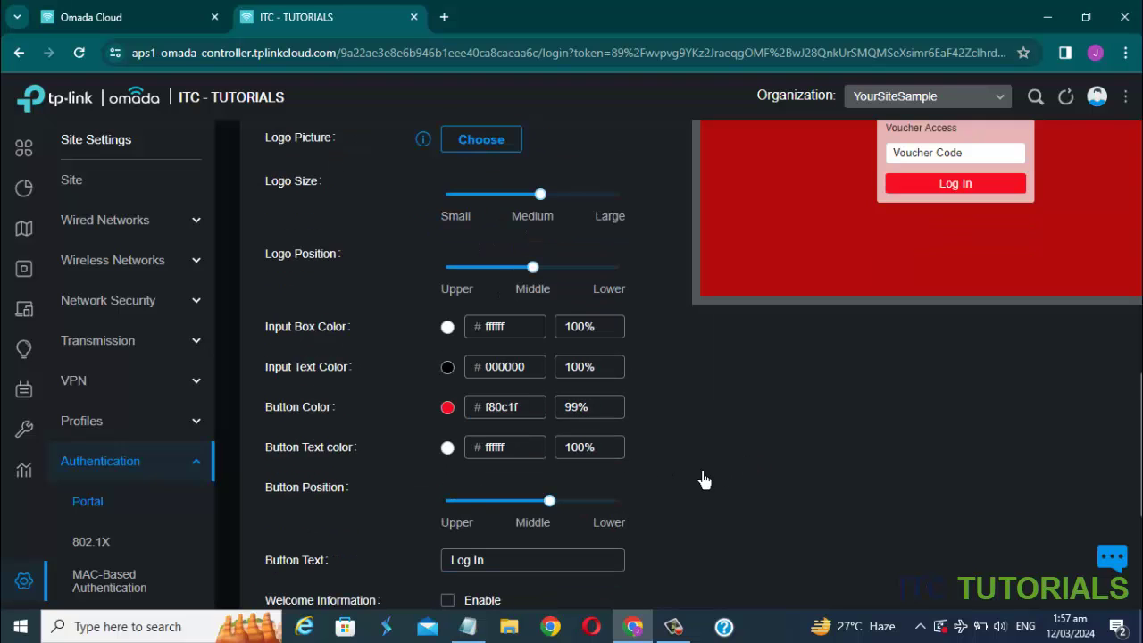
scroll(737, 474, up, 4)
scroll(735, 474, down, 5)
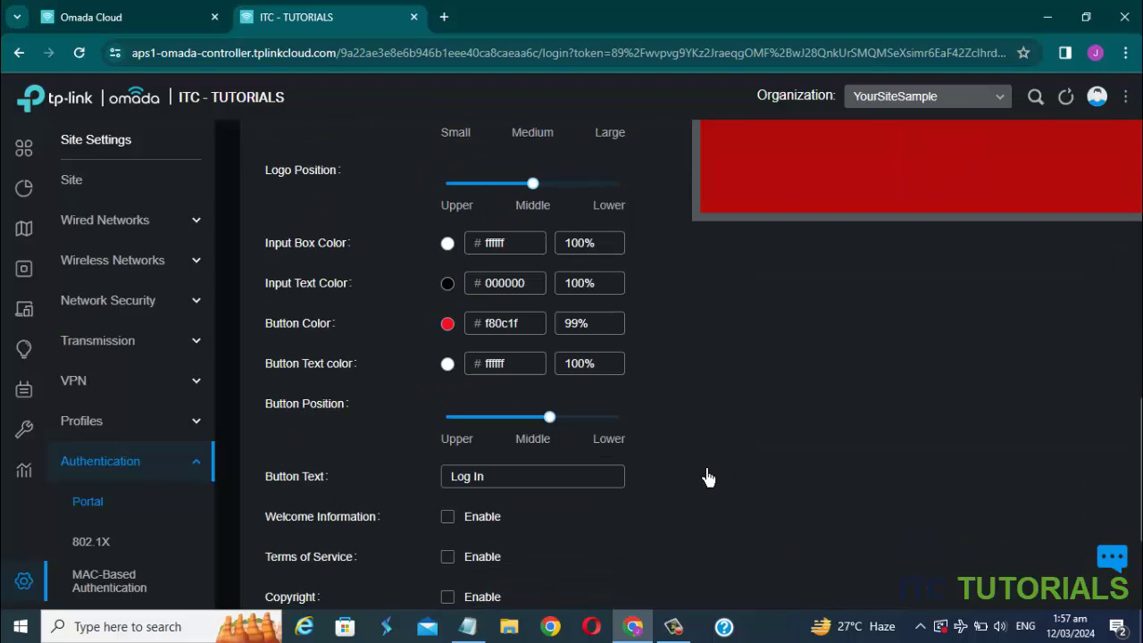
scroll(724, 507, up, 2)
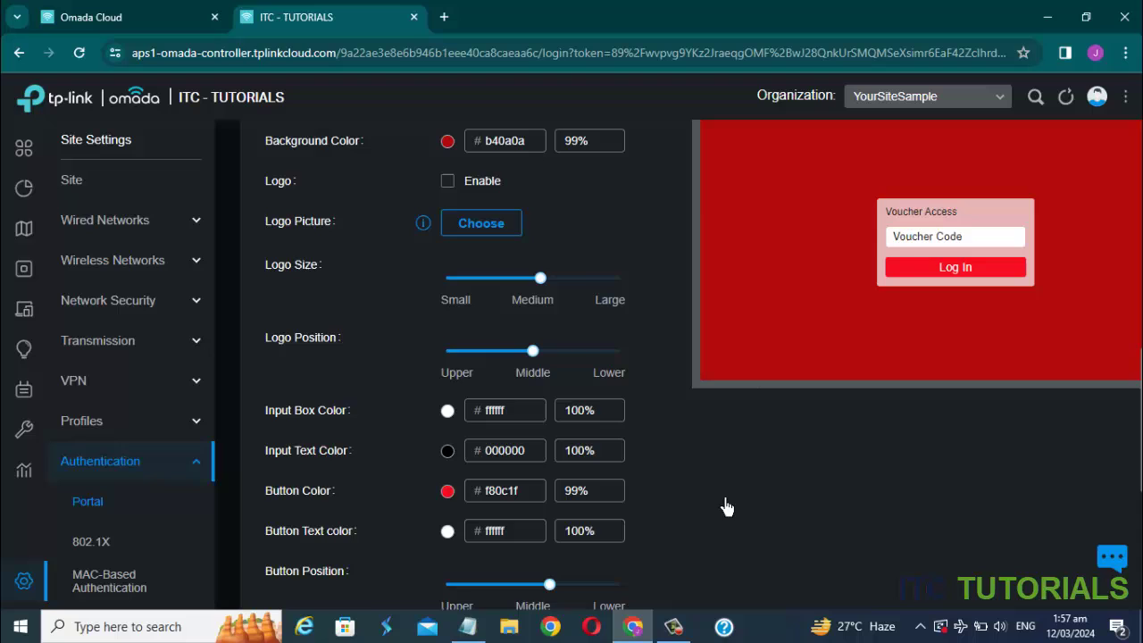
scroll(727, 507, down, 1)
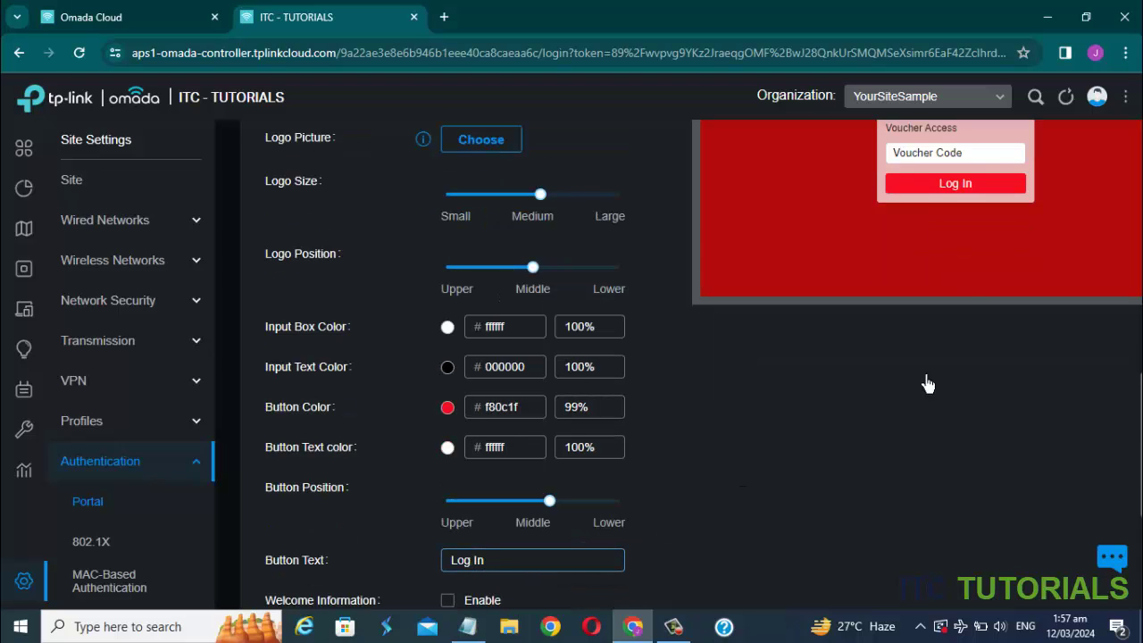
scroll(821, 456, down, 1)
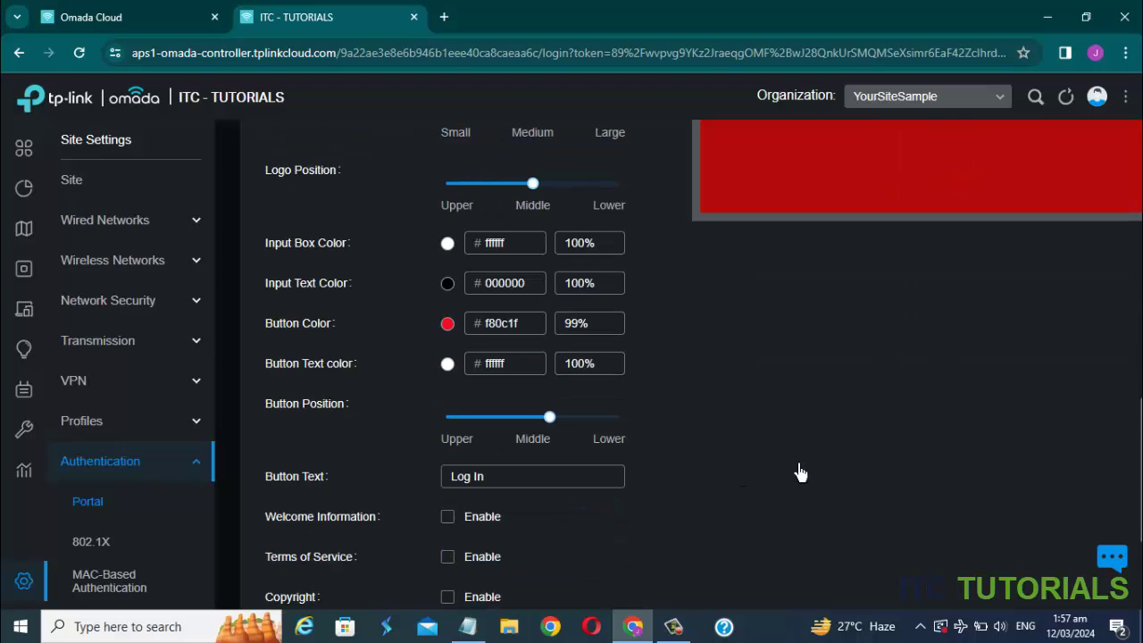
scroll(744, 480, down, 1)
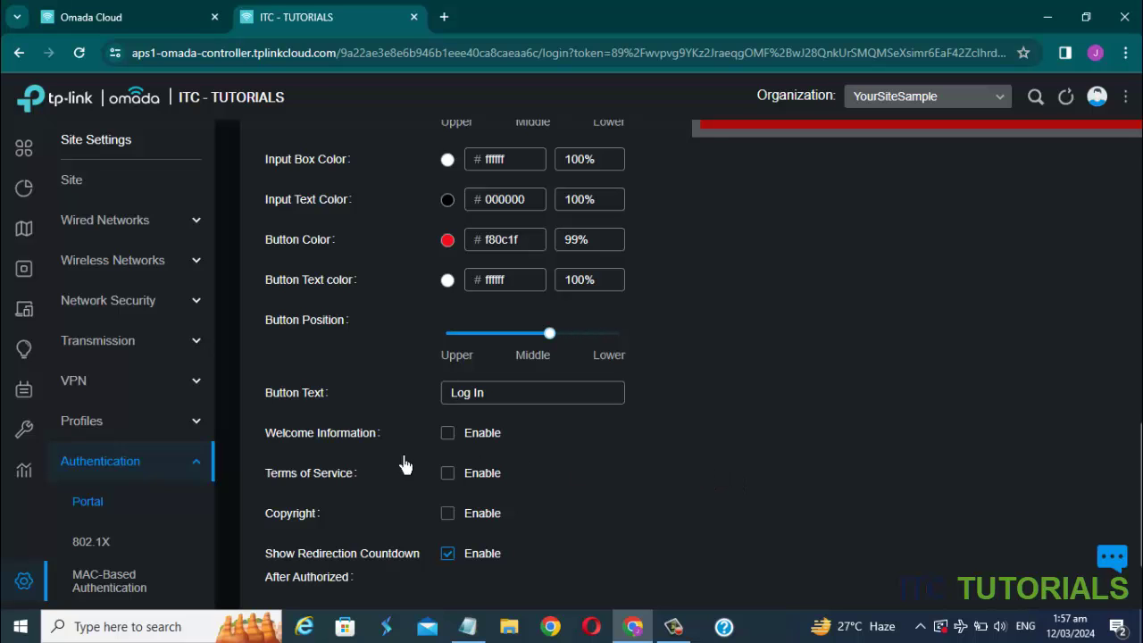
scroll(651, 478, up, 2)
scroll(651, 478, up, 2)
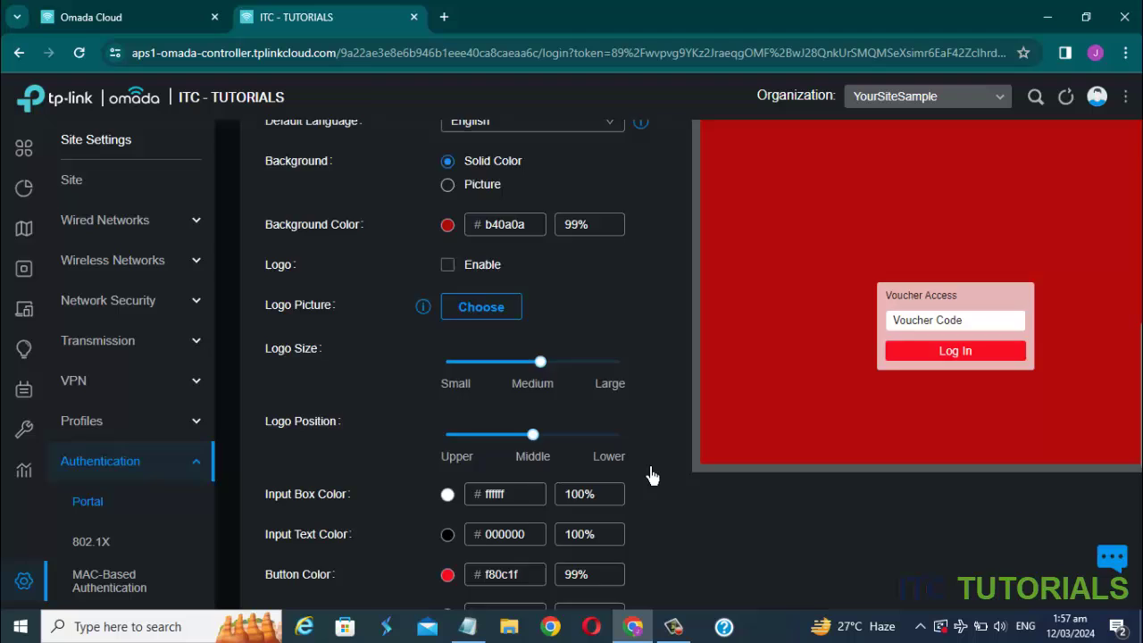
scroll(641, 481, down, 2)
scroll(473, 540, down, 1)
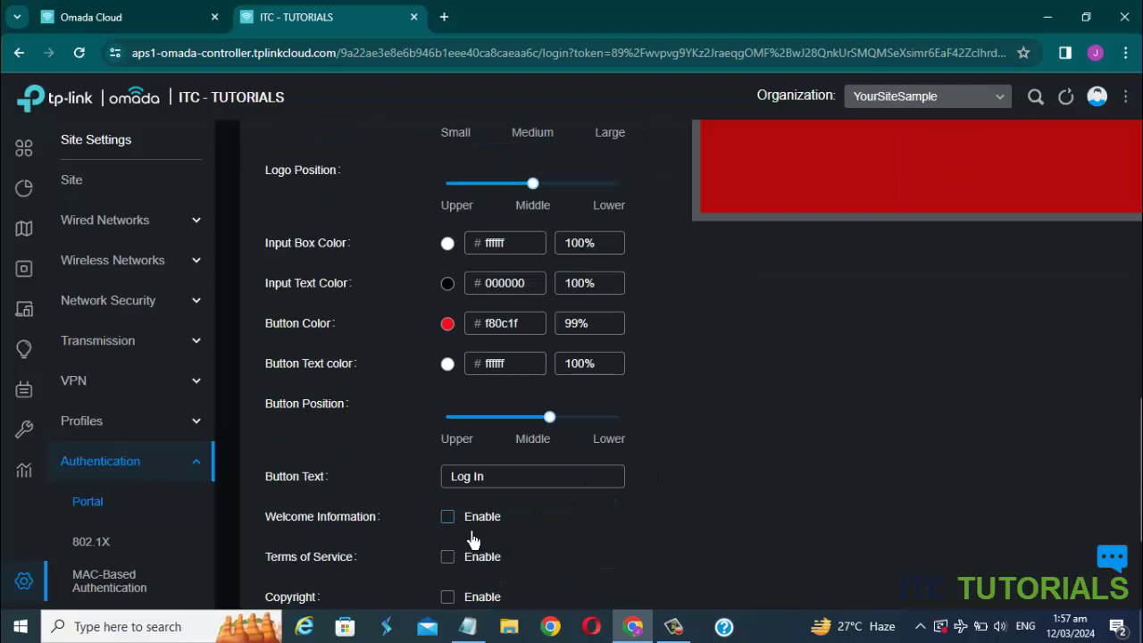
Enable Welcome Information with the message 'ITC WIFI VOUCHER'
click(463, 527)
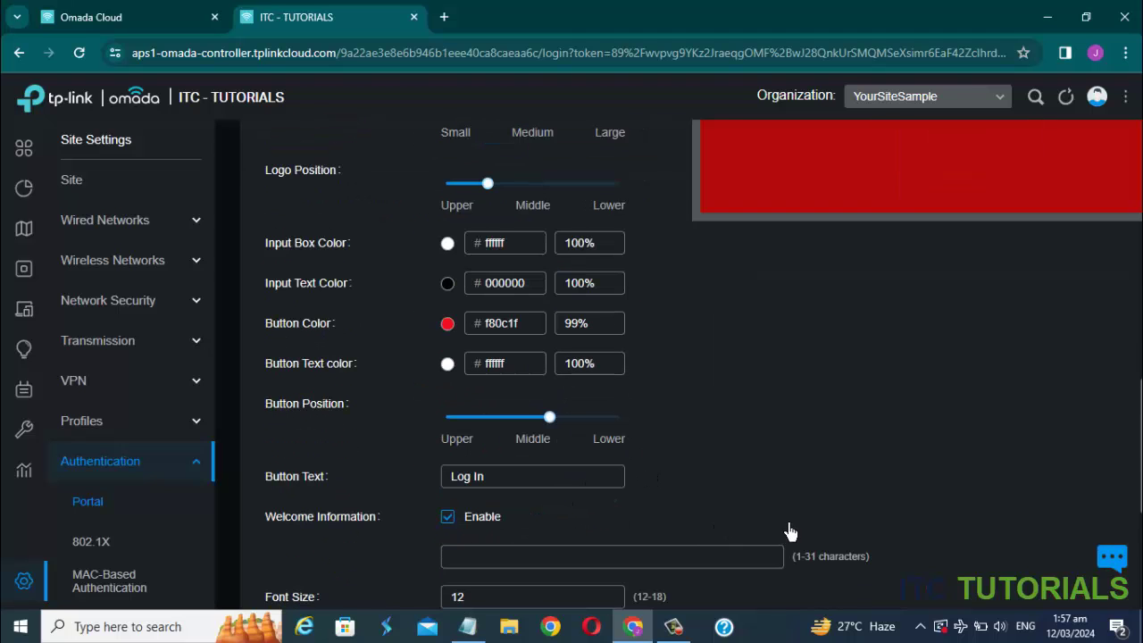
scroll(788, 533, up, 4)
scroll(765, 544, down, 1)
scroll(764, 543, down, 3)
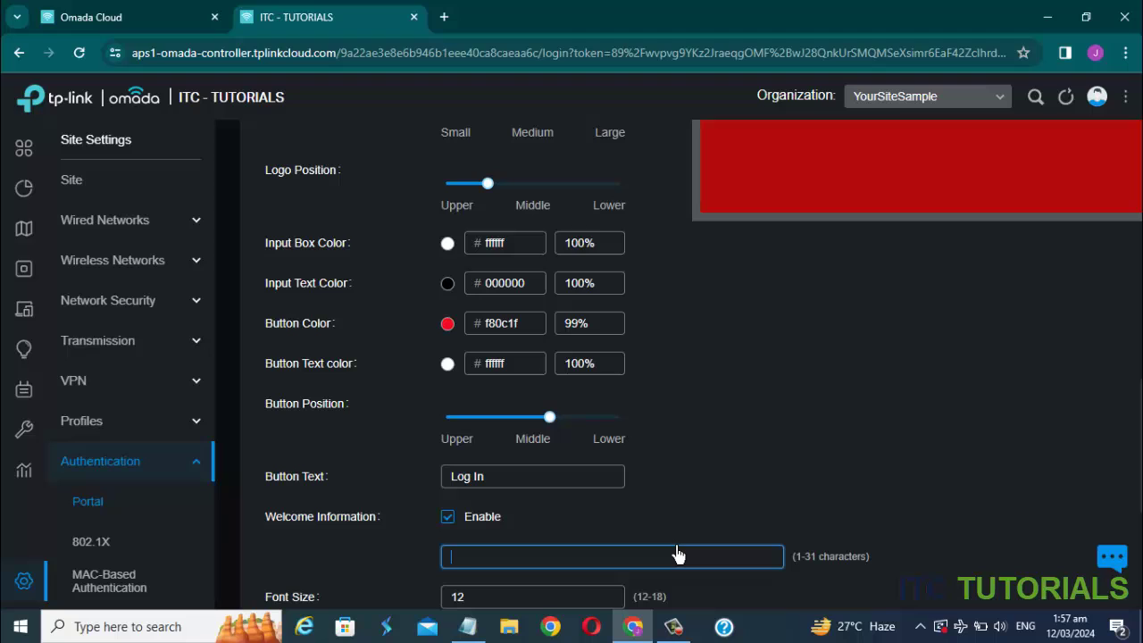
text(ITC WIFI VOUCHER)
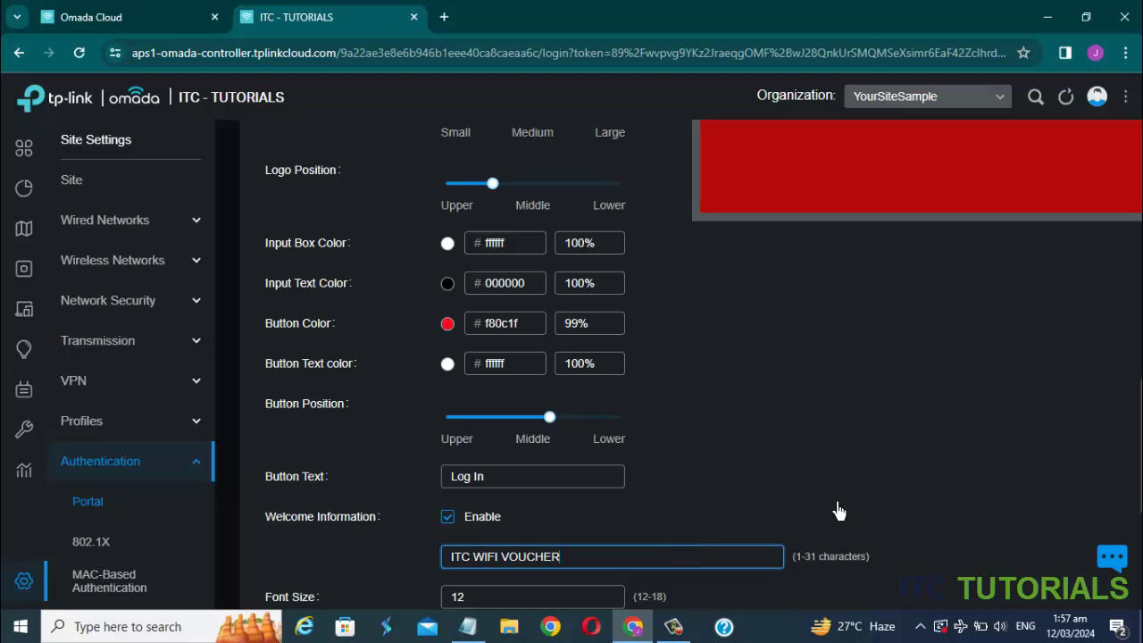
scroll(924, 523, down, 1)
scroll(921, 526, up, 5)
scroll(913, 378, up, 1)
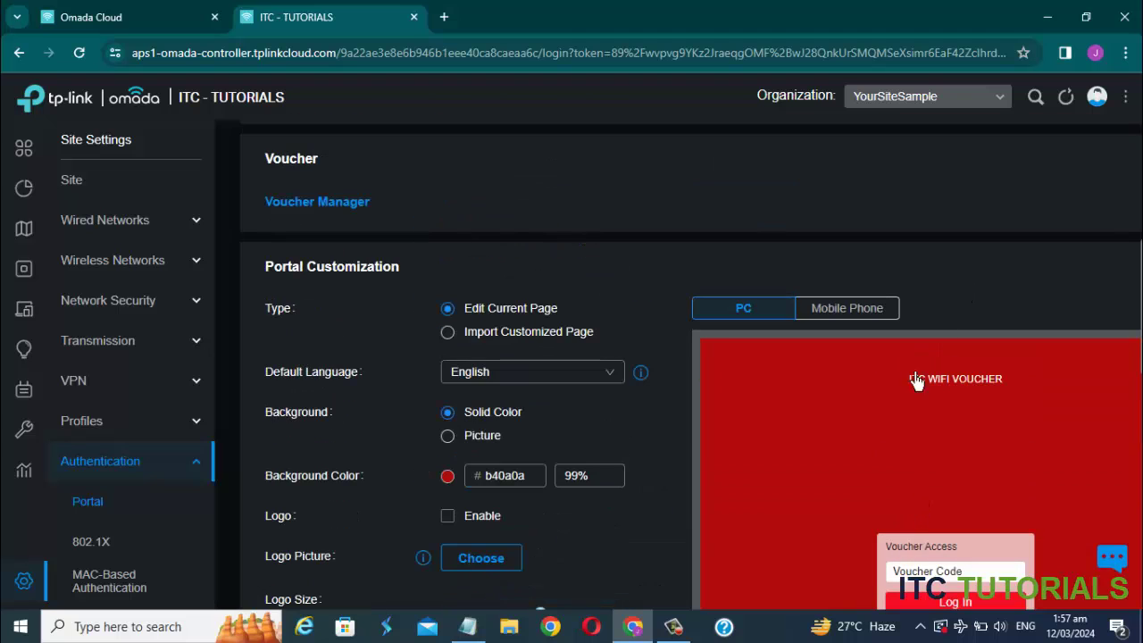
scroll(754, 510, down, 3)
scroll(580, 567, down, 4)
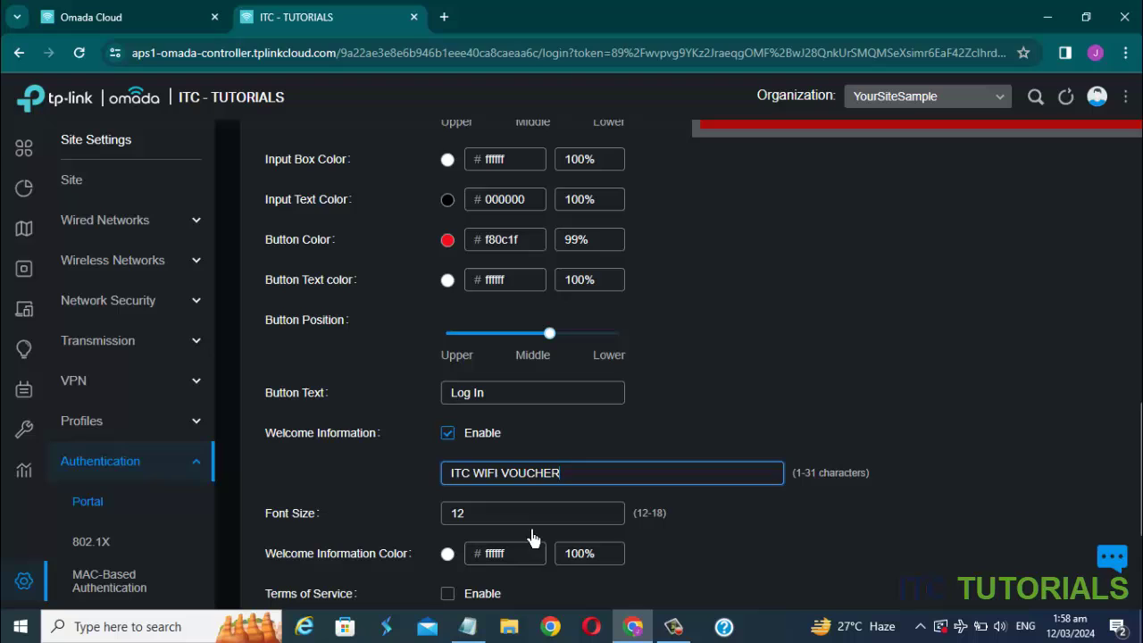
Change the welcome message Font Size from 12 to 18
click(535, 515)
key(BackSpace)
key(BackSpace)
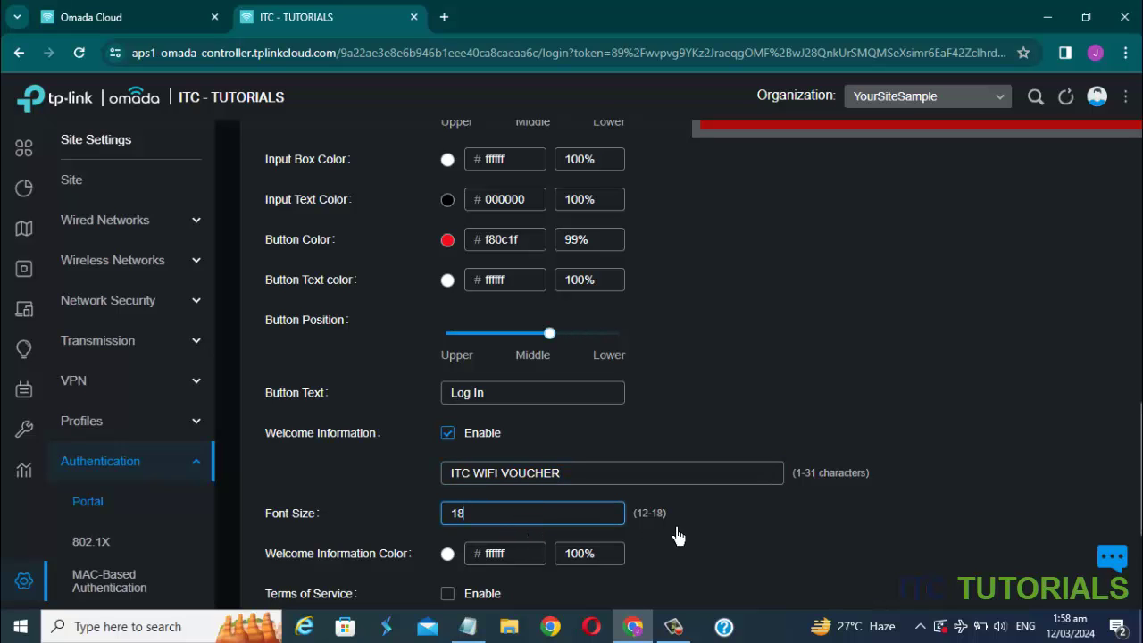
scroll(830, 496, up, 5)
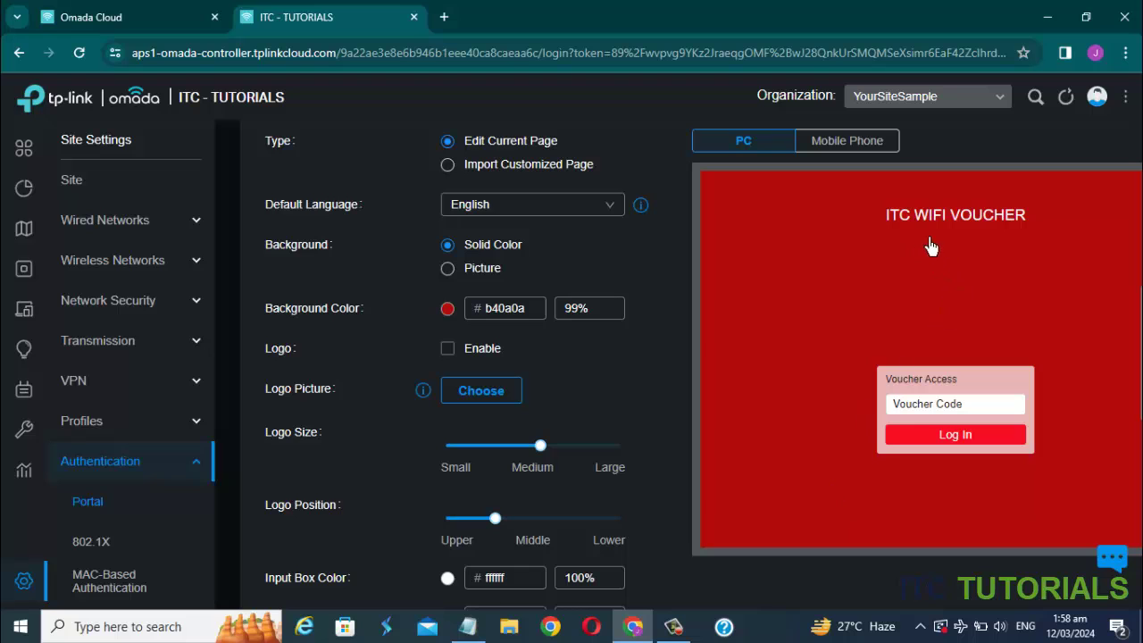
scroll(995, 262, down, 5)
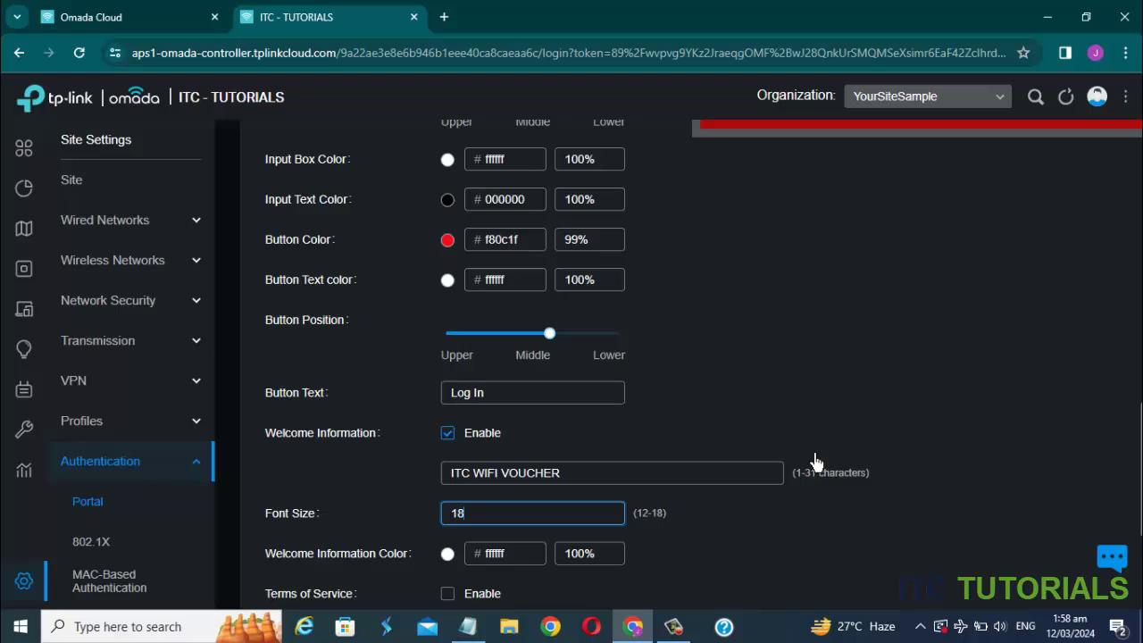
scroll(817, 462, down, 1)
scroll(817, 462, down, 1)
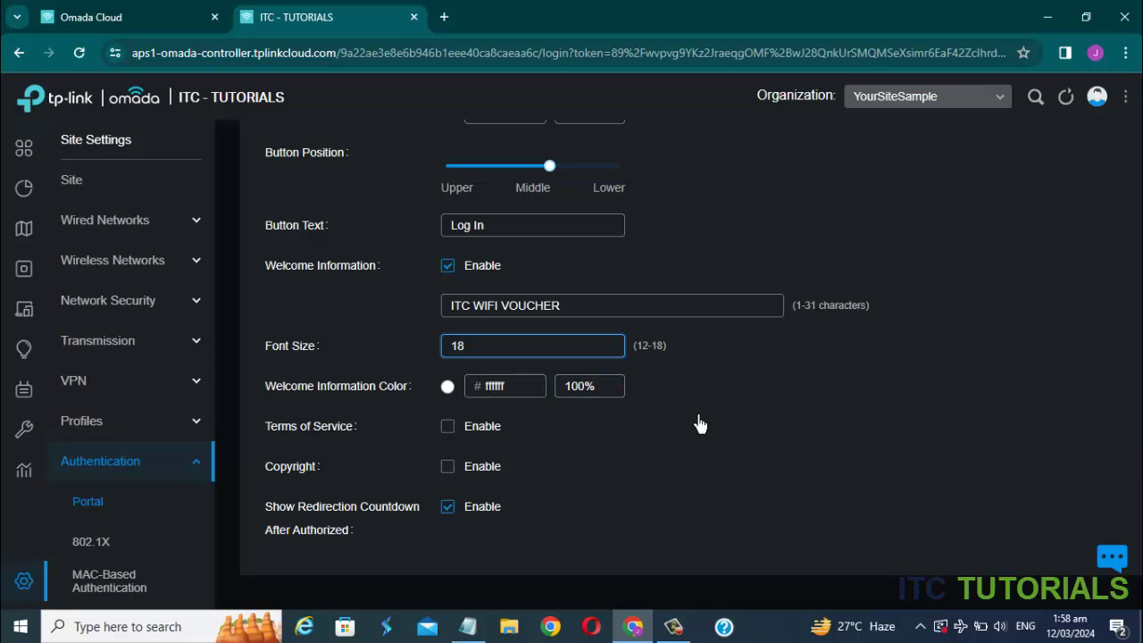
Apply the portal changes and wait for the Succeeded confirmation
scroll(700, 423, down, 1)
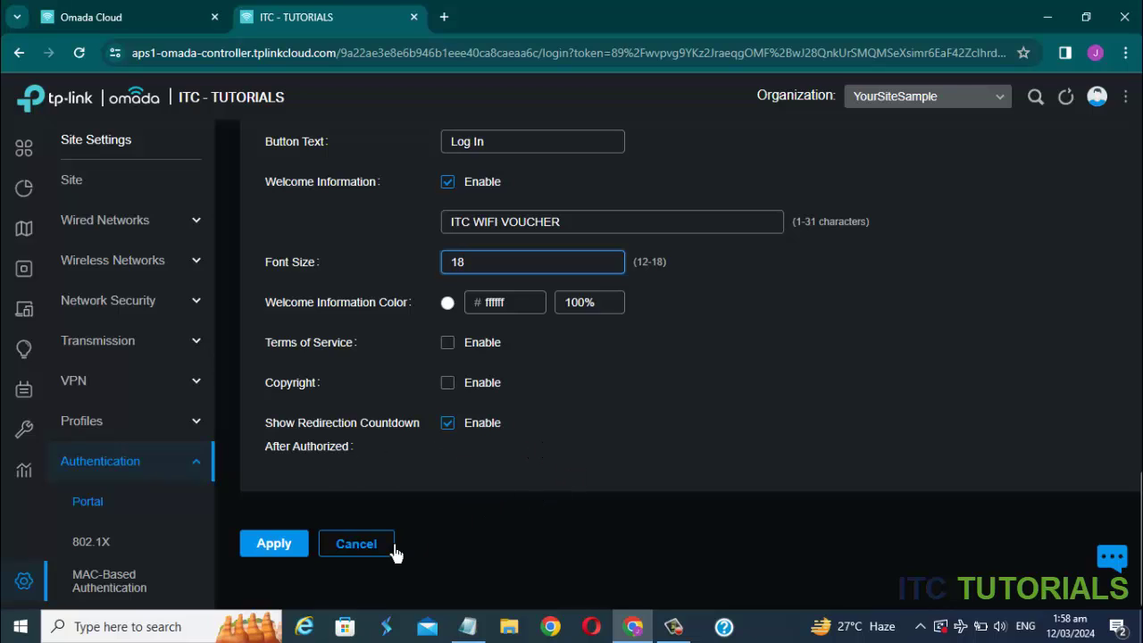
click(274, 544)
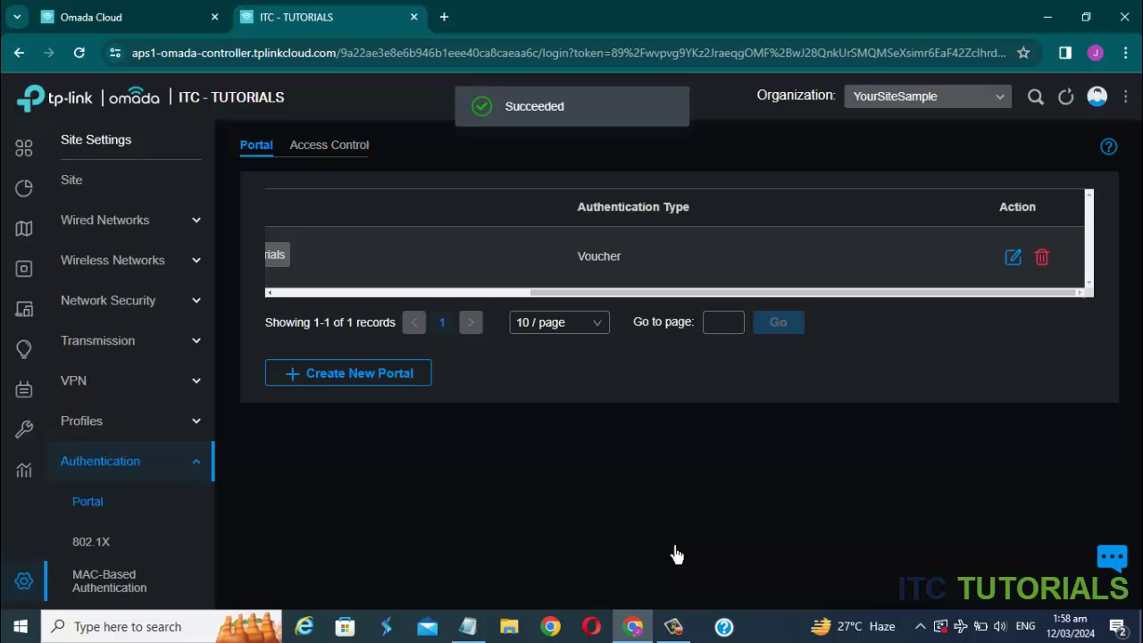
Reopen the voucher portal and review the red login page in the Mobile Phone preview
click(1023, 266)
scroll(1004, 375, down, 4)
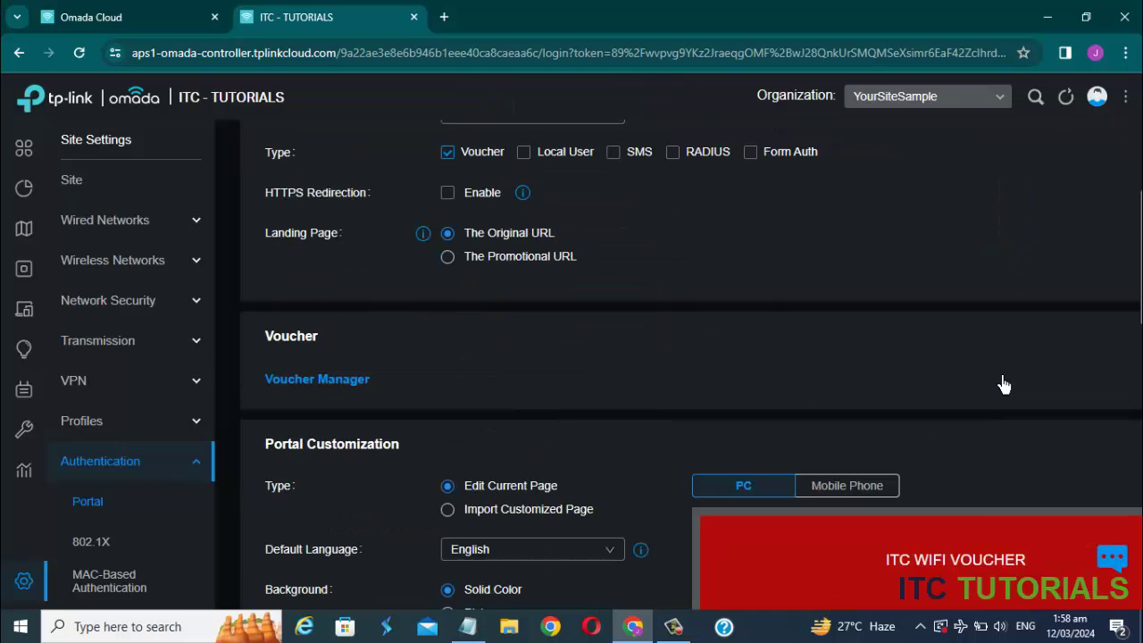
scroll(946, 397, down, 2)
click(877, 239)
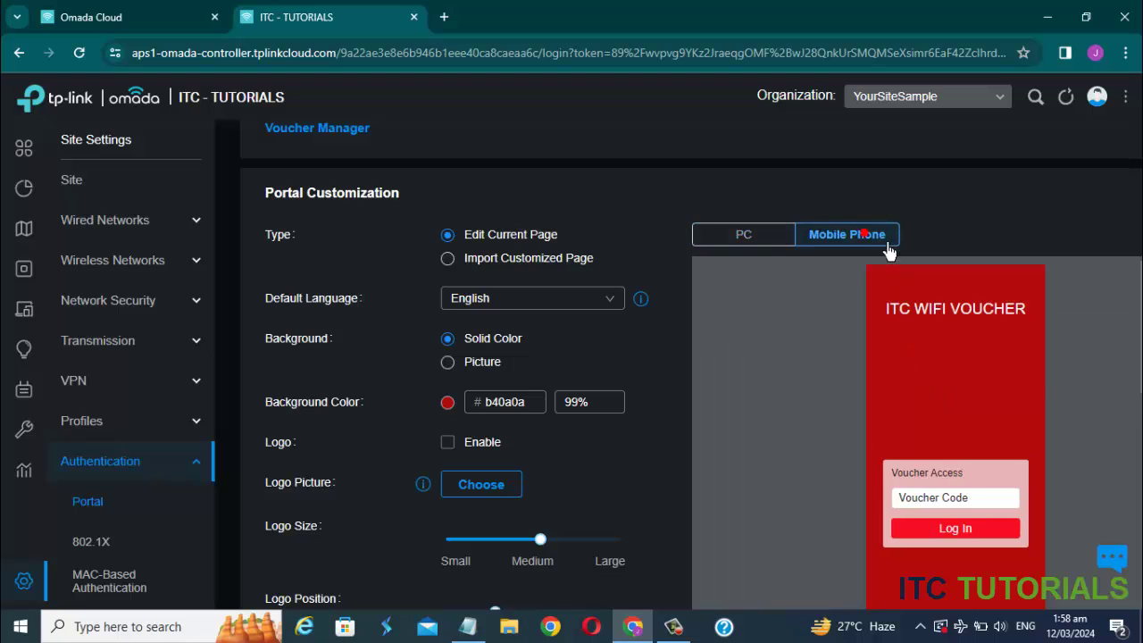
scroll(1083, 401, down, 1)
scroll(1083, 402, down, 1)
scroll(1089, 402, up, 1)
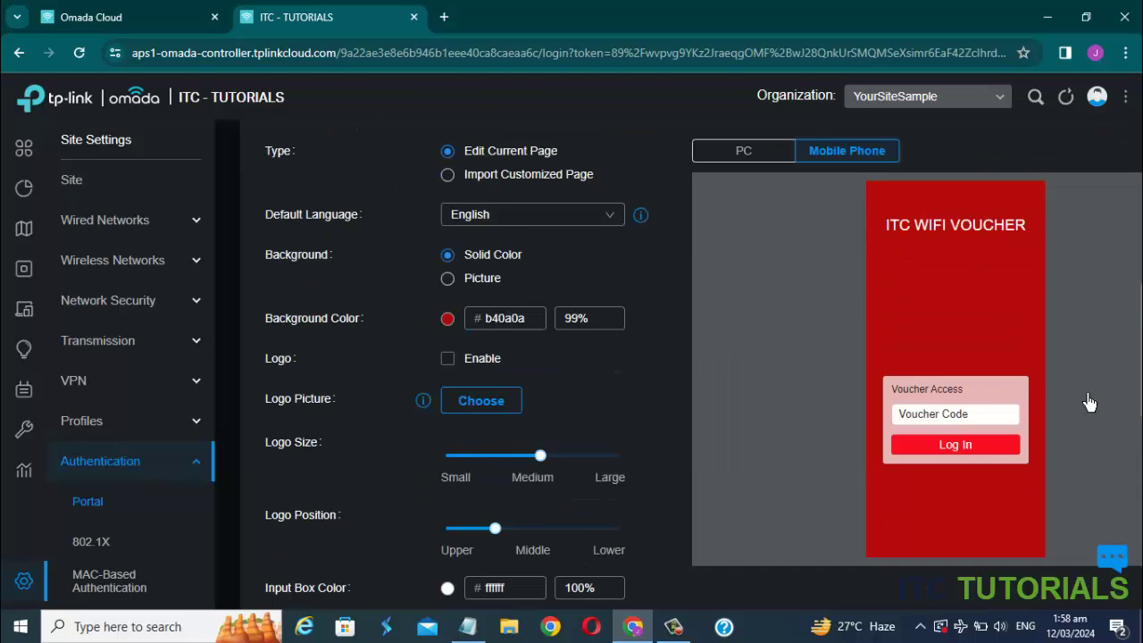
scroll(1088, 402, down, 1)
scroll(1088, 402, up, 1)
scroll(1084, 403, down, 1)
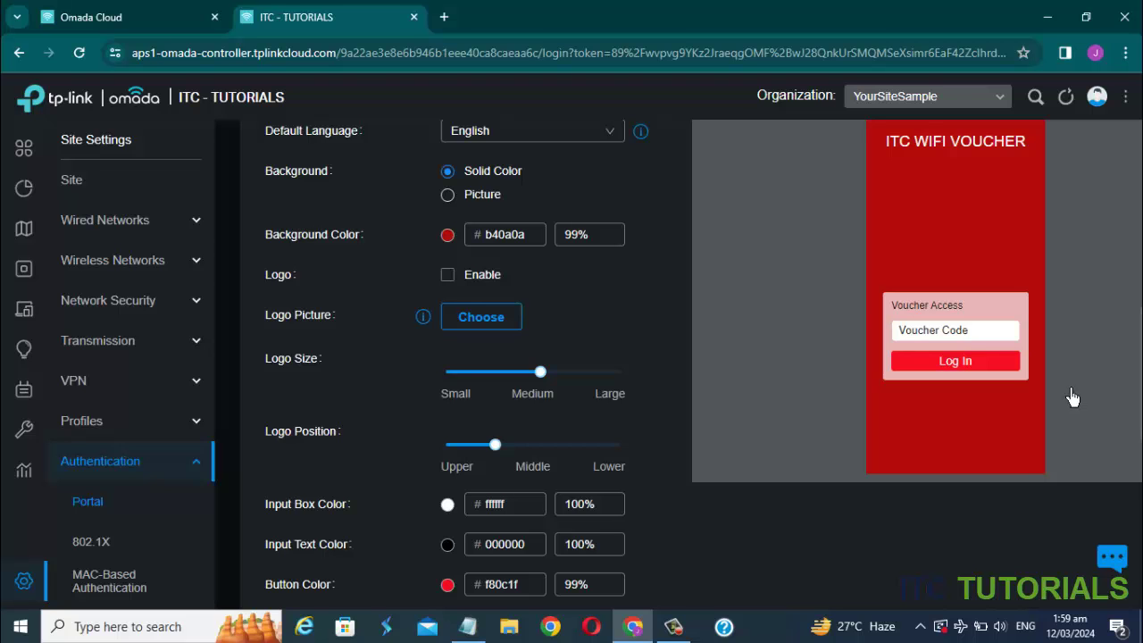
scroll(1074, 398, down, 7)
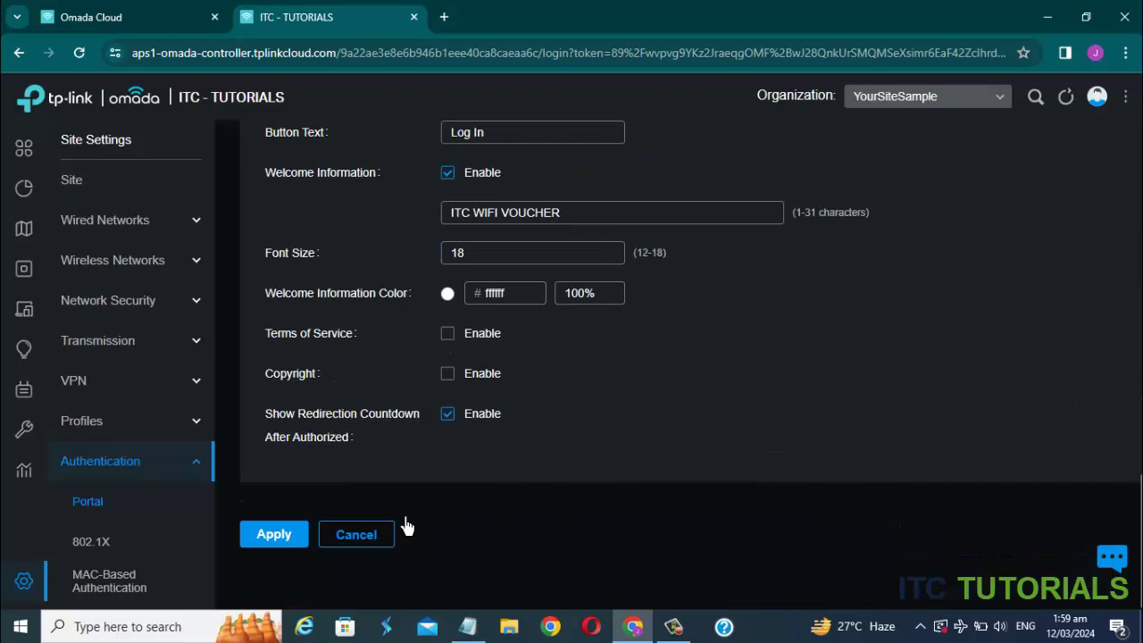
Apply the portal again and confirm Wifi Voucher login is enabled on ITC - Tutorials
click(287, 541)
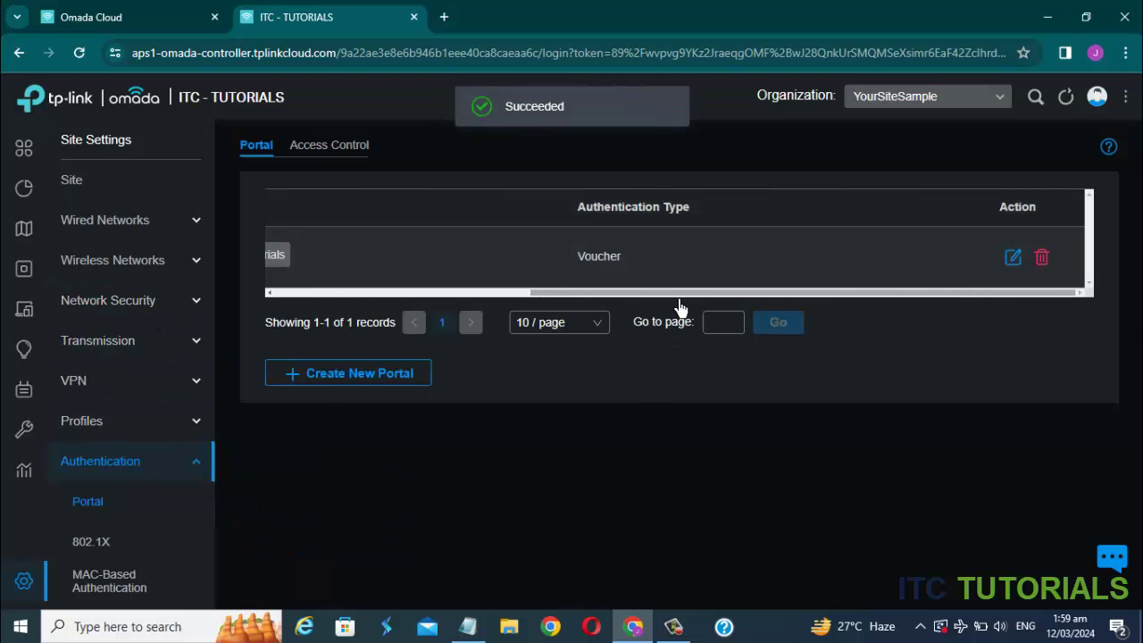
drag(674, 295, 408, 296)
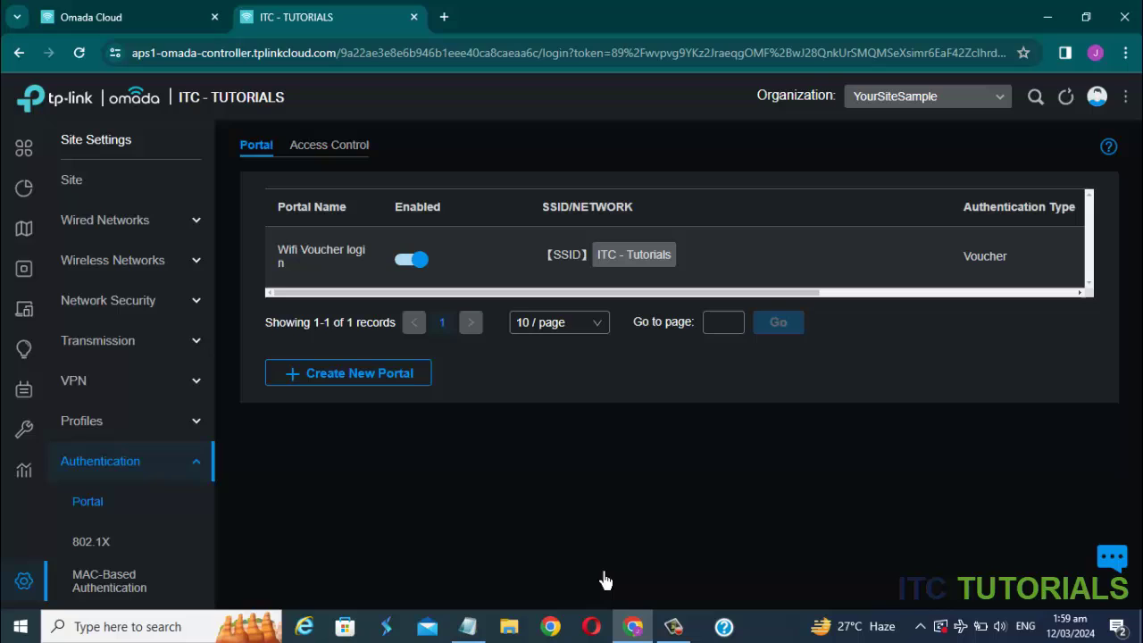